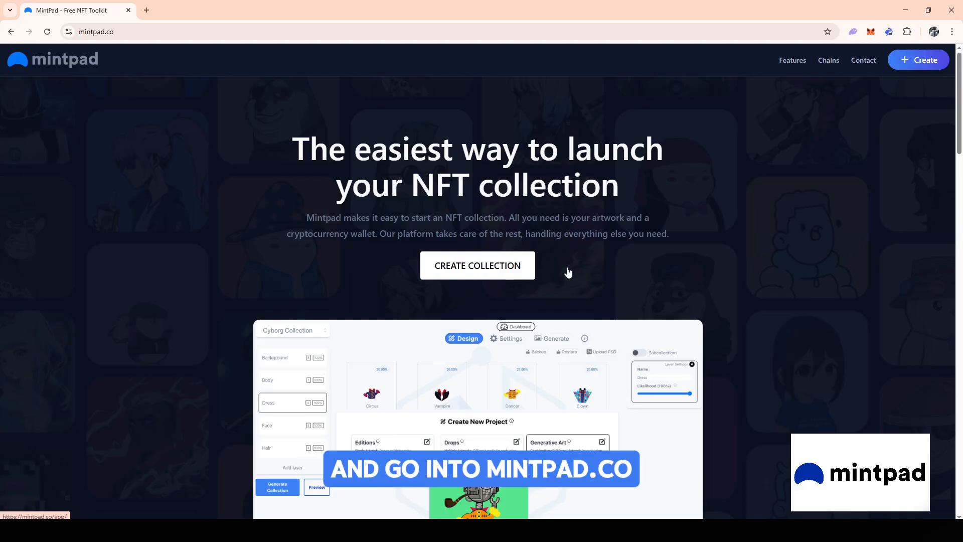
# Open the collection creation dashboard and connect the MetaMask wallet.
pyautogui.click(910, 70)
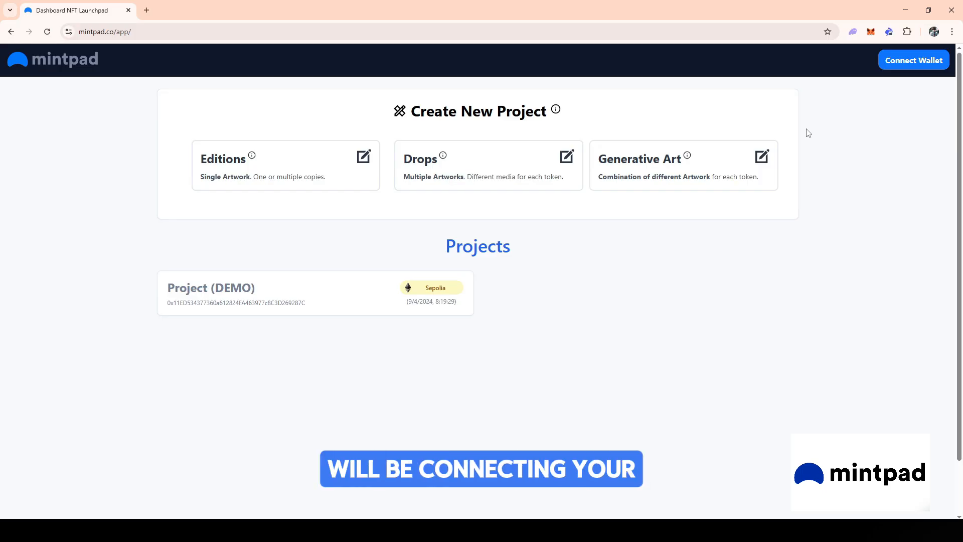
pyautogui.click(914, 60)
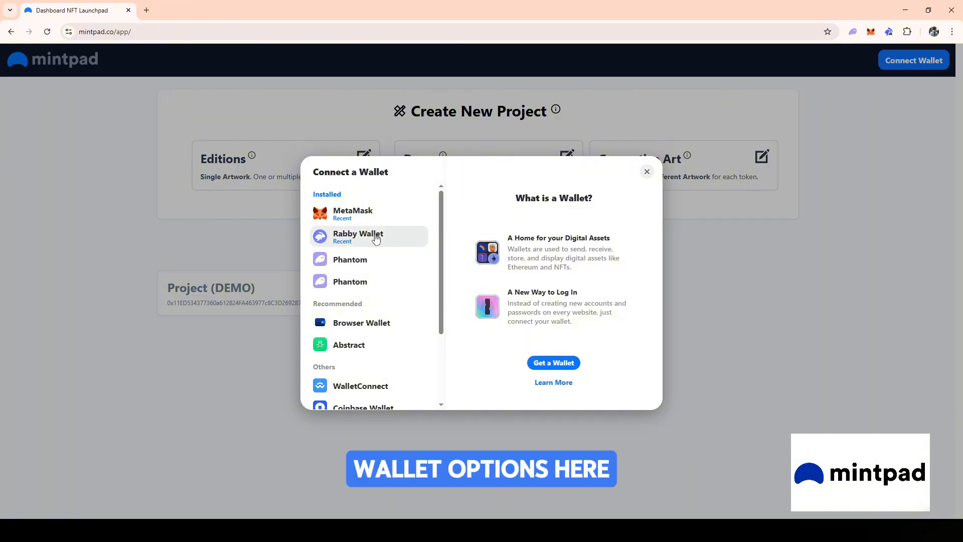
pyautogui.scroll(-2, 374, 251)
pyautogui.scroll(2, 370, 295)
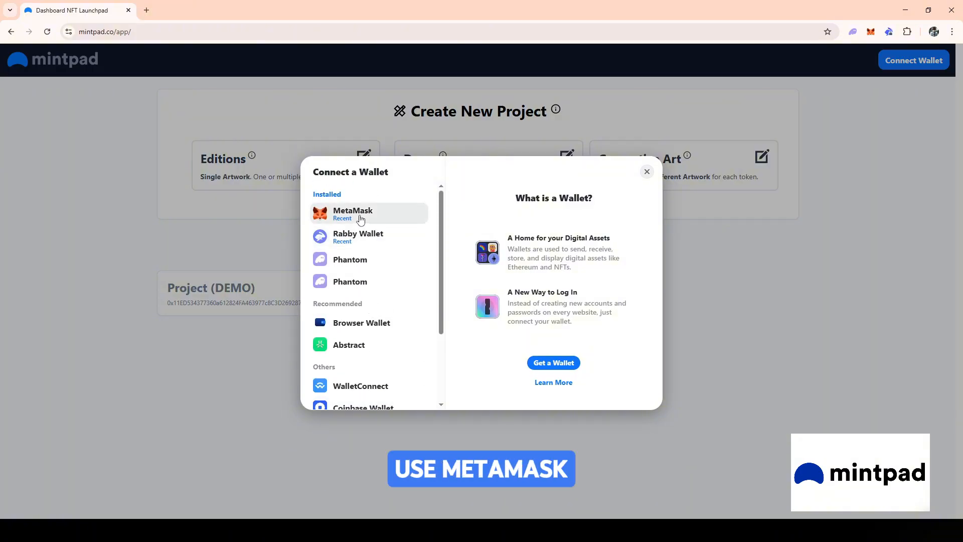
# Review the supported mainnet networks, keep Base as the connected one, and start a new Generative Art project.
pyautogui.click(824, 61)
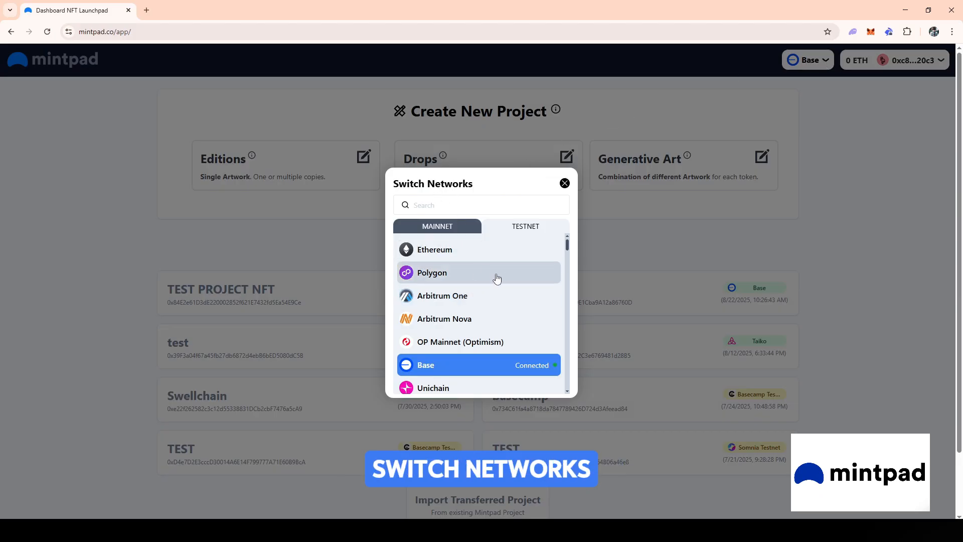
pyautogui.scroll(-1, 496, 274)
pyautogui.scroll(-8, 498, 273)
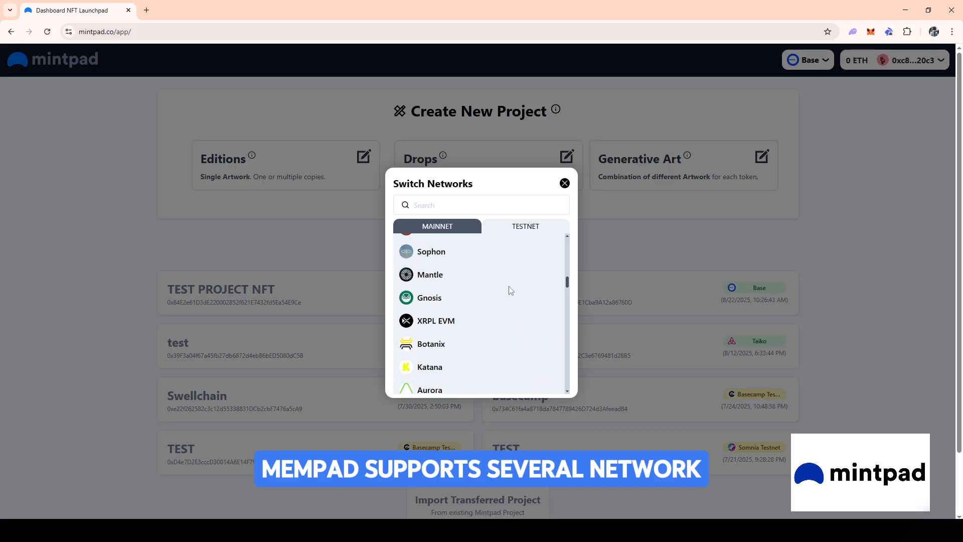
pyautogui.scroll(10, 508, 291)
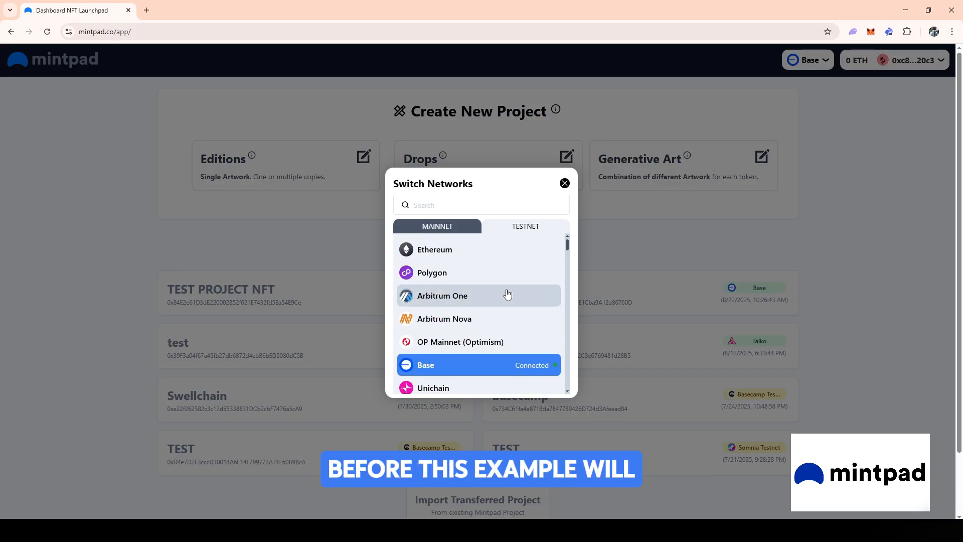
pyautogui.scroll(-1, 507, 297)
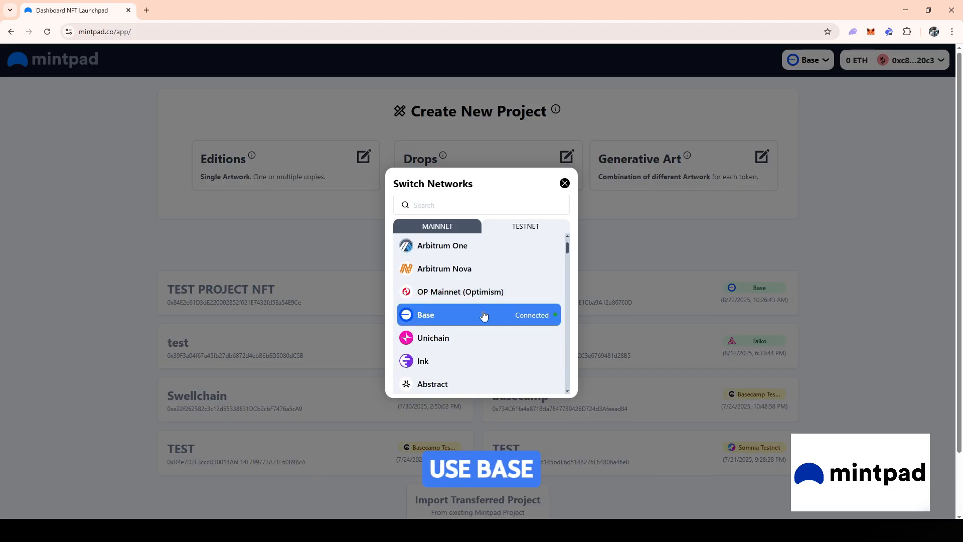
pyautogui.click(565, 184)
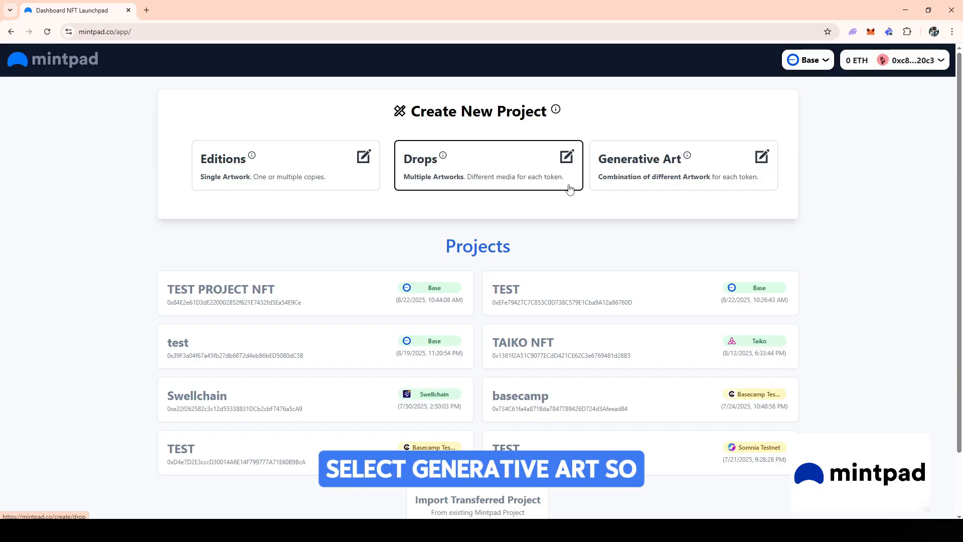
pyautogui.click(707, 154)
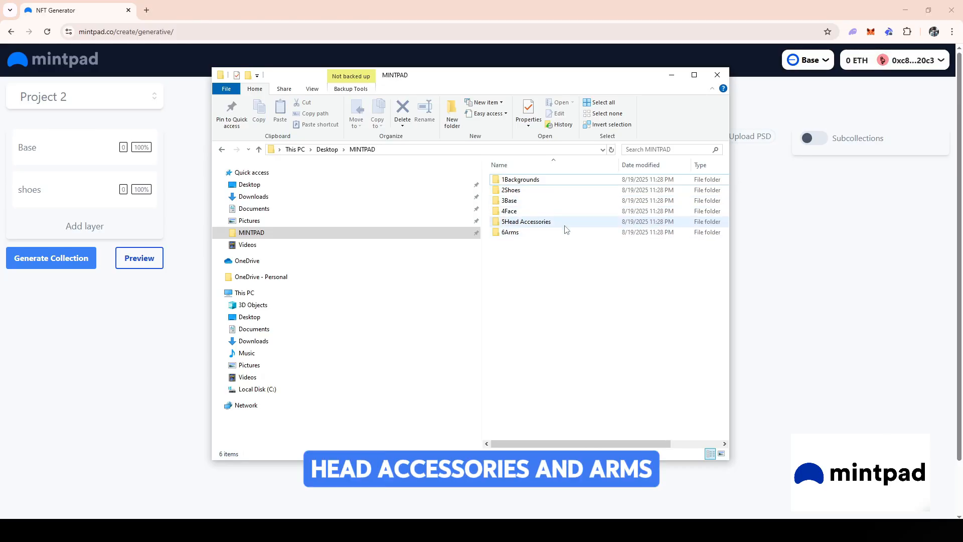
# Look through the Backgrounds, Shoes, Base, Face, Head Accessories and Arms artwork subfolders of the MINTPAD folder.
pyautogui.doubleClick(555, 181)
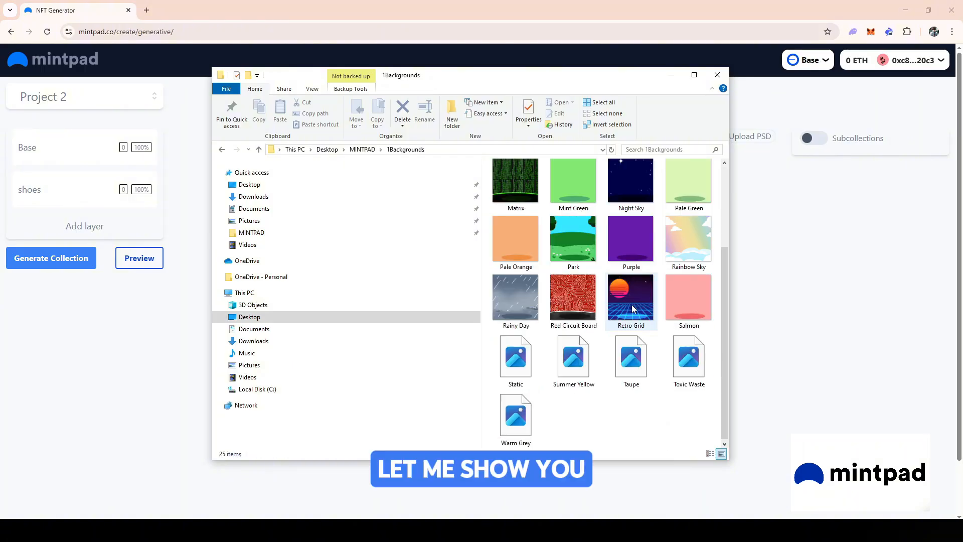
pyautogui.click(222, 150)
pyautogui.doubleClick(523, 192)
pyautogui.click(223, 150)
pyautogui.doubleClick(518, 202)
pyautogui.scroll(-3, 607, 264)
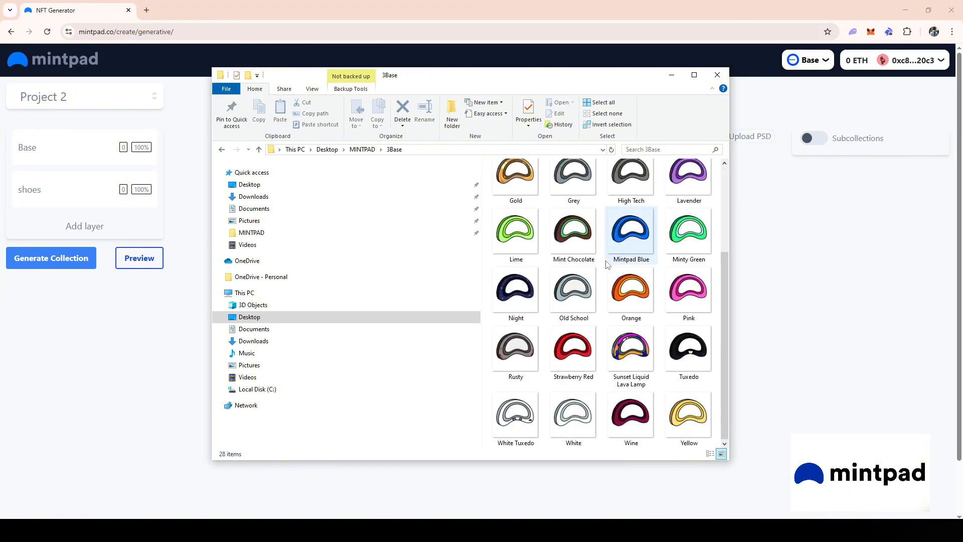
pyautogui.click(222, 150)
pyautogui.doubleClick(509, 210)
pyautogui.click(222, 150)
pyautogui.click(535, 224)
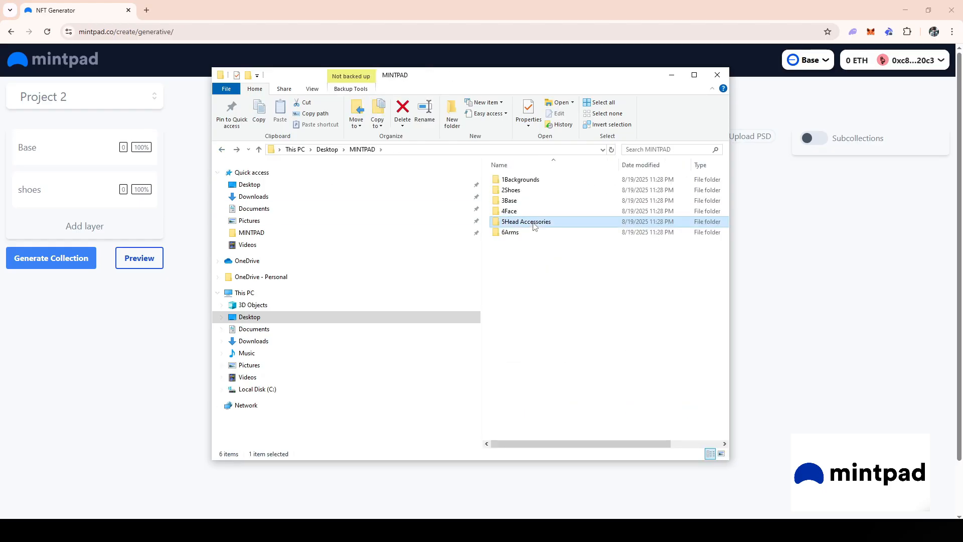
pyautogui.doubleClick(535, 222)
pyautogui.click(222, 150)
pyautogui.doubleClick(510, 232)
pyautogui.click(222, 150)
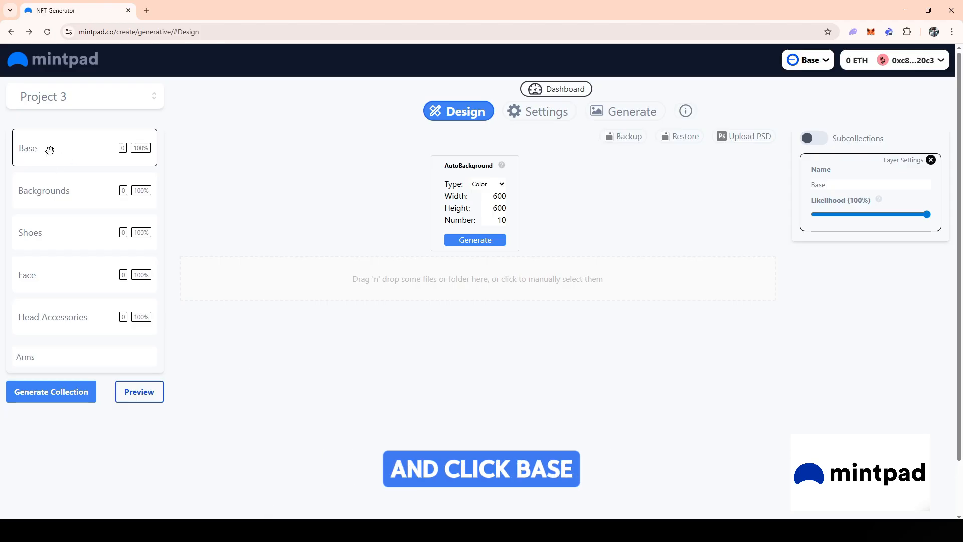
# Add all images from the 3Base folder to the Base layer and check the uploaded traits.
pyautogui.moveTo(251, 531)
pyautogui.click(359, 487)
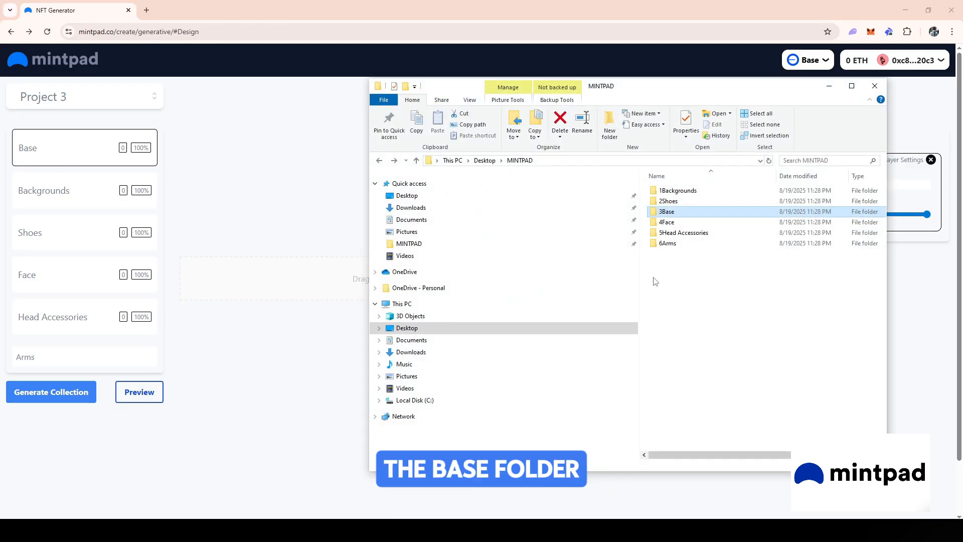
pyautogui.doubleClick(700, 212)
pyautogui.moveTo(674, 82)
pyautogui.mouseDown()
pyautogui.moveTo(748, 92)
pyautogui.moveTo(693, 79)
pyautogui.mouseUp()
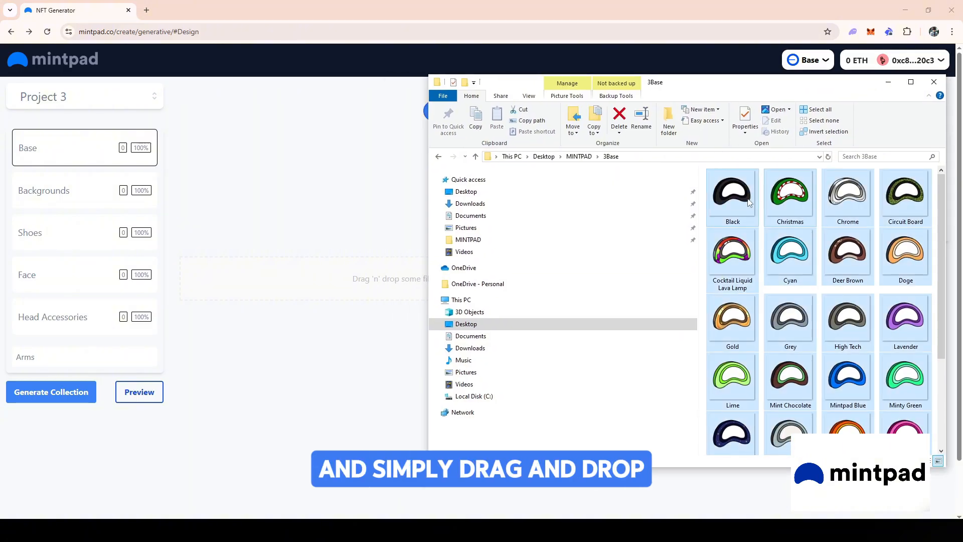
pyautogui.moveTo(733, 193); pyautogui.dragTo(348, 281)
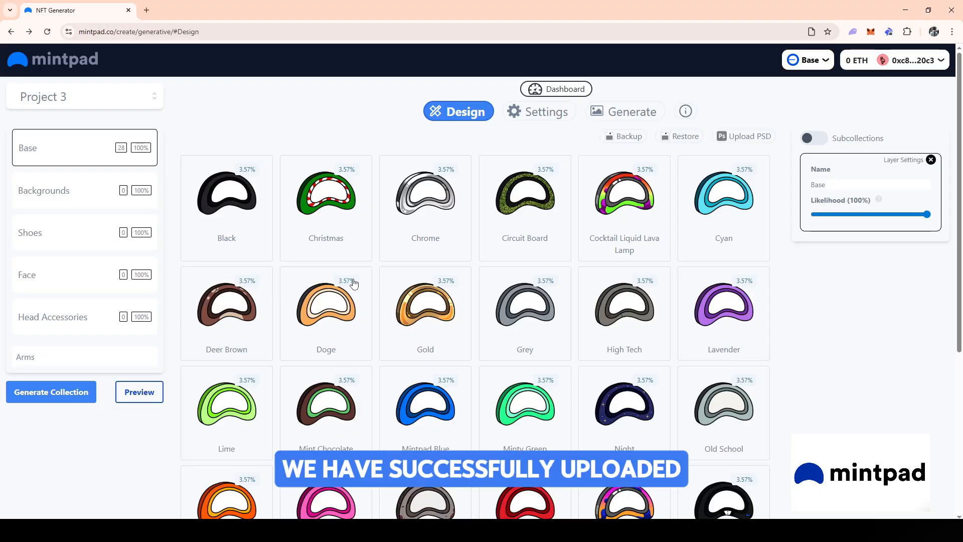
pyautogui.scroll(-5, 488, 301)
pyautogui.scroll(5, 488, 301)
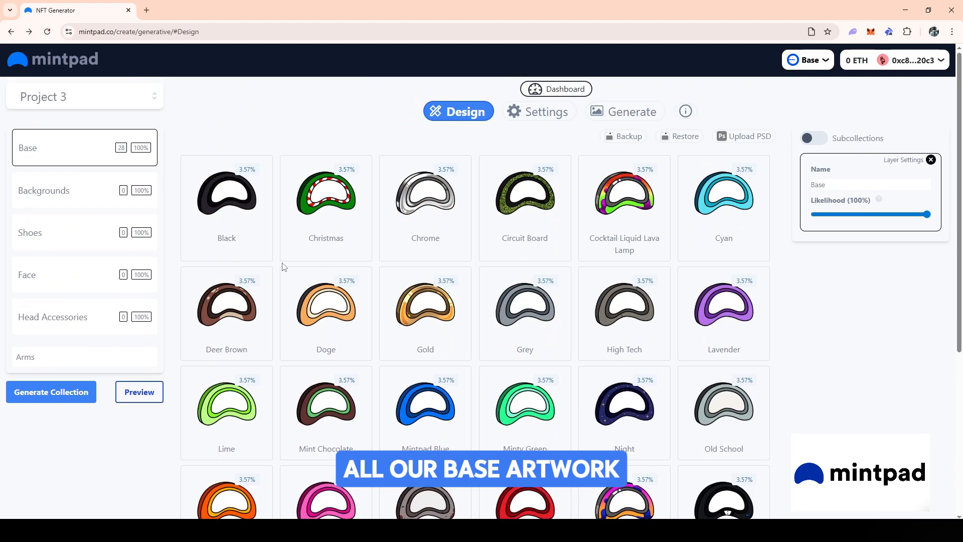
# Upload all images from the MINTPAD folder's 1Backgrounds subfolder to the Backgrounds layer.
pyautogui.click(70, 199)
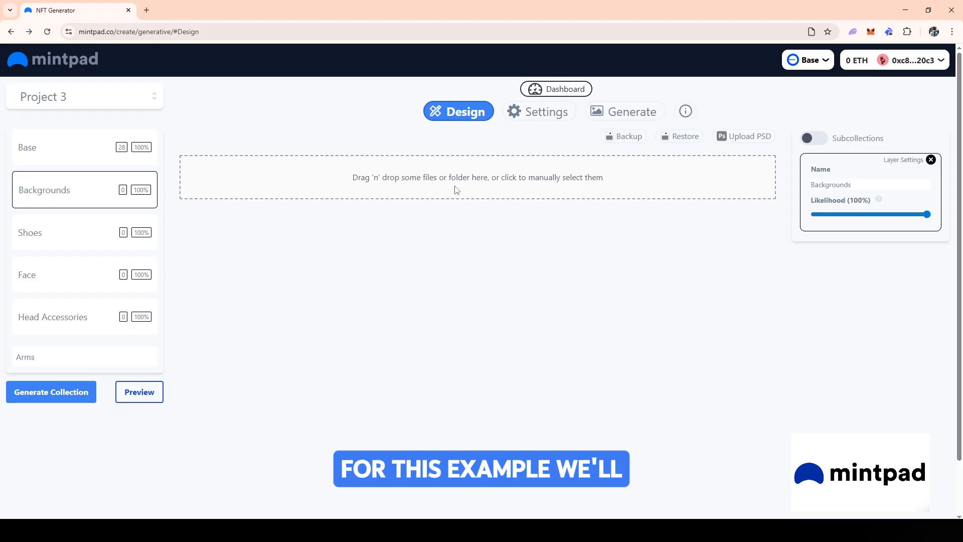
pyautogui.click(540, 187)
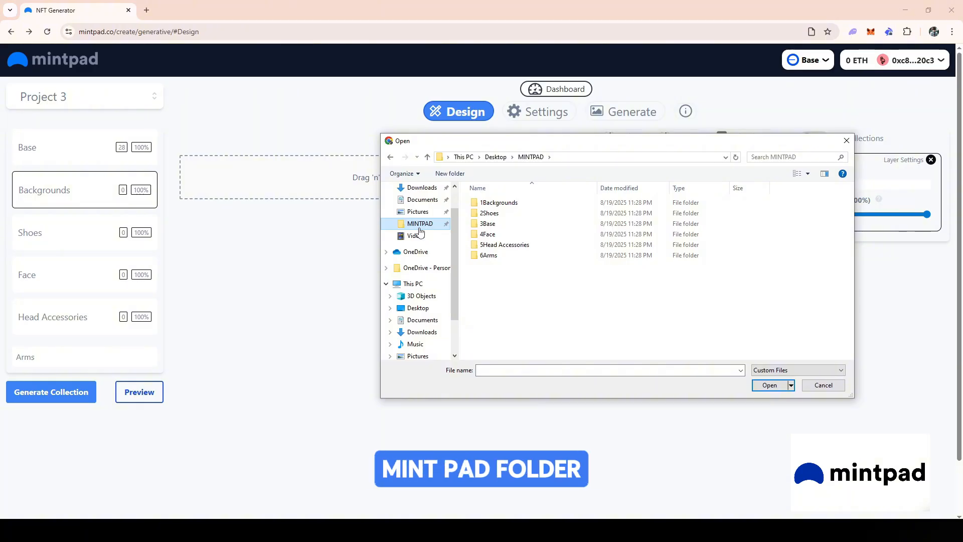
pyautogui.doubleClick(533, 205)
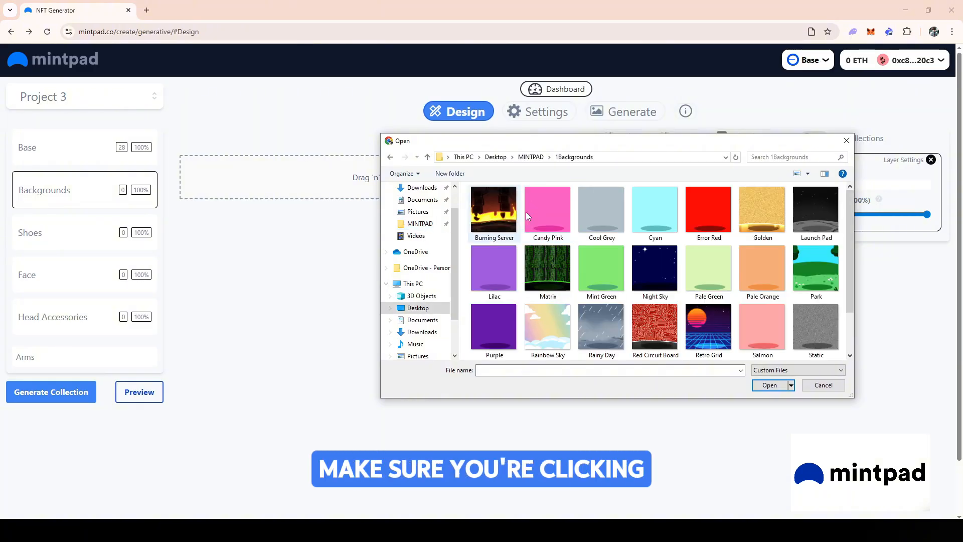
pyautogui.click(652, 261)
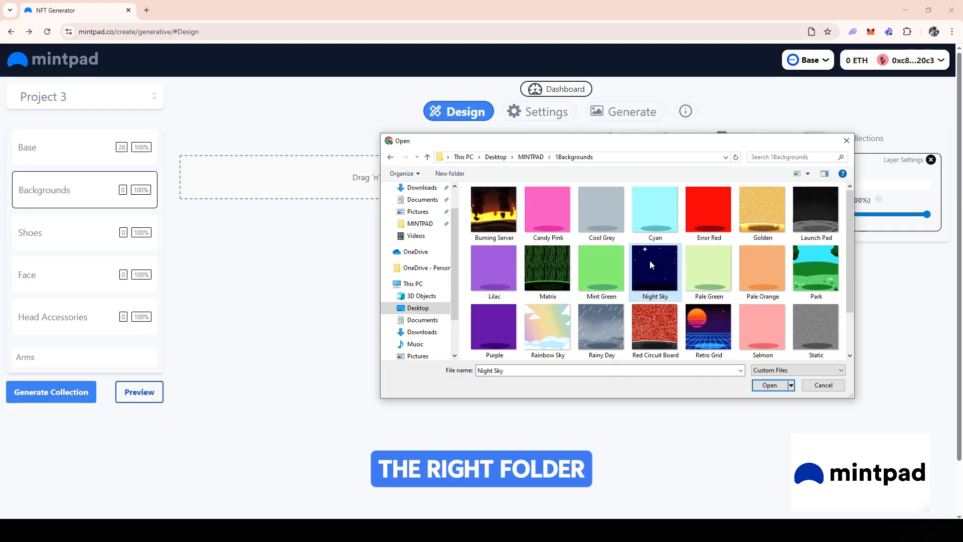
pyautogui.hotkey('ctrl', 'a')
pyautogui.click(768, 385)
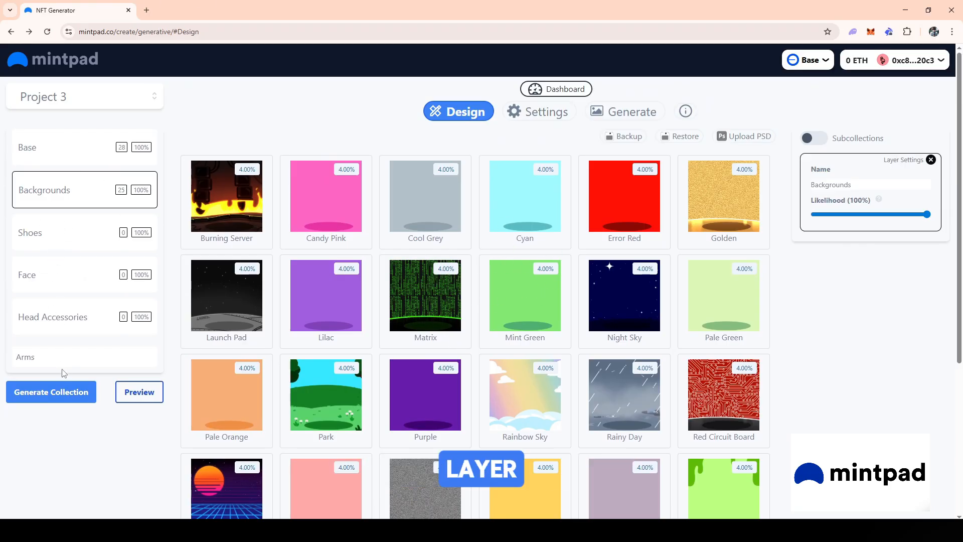
# Upload the matching artwork to the Shoes, Face, Head Accessories and Arms layers.
pyautogui.click(67, 236)
pyautogui.click(410, 192)
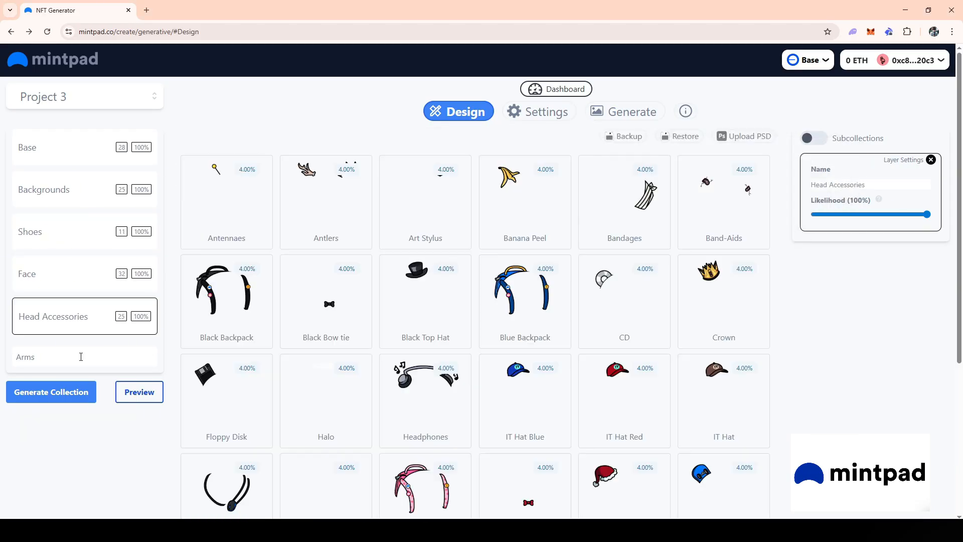
pyautogui.click(81, 357)
pyautogui.click(477, 176)
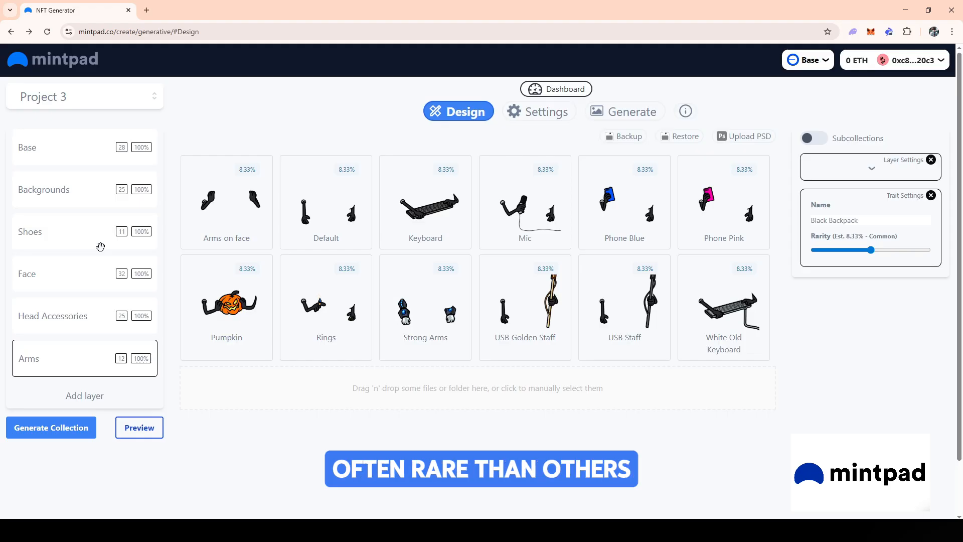
# Lower the rarity of the Crown trait in the Head Accessories layer to Super Rare, about 0.74%.
pyautogui.click(52, 316)
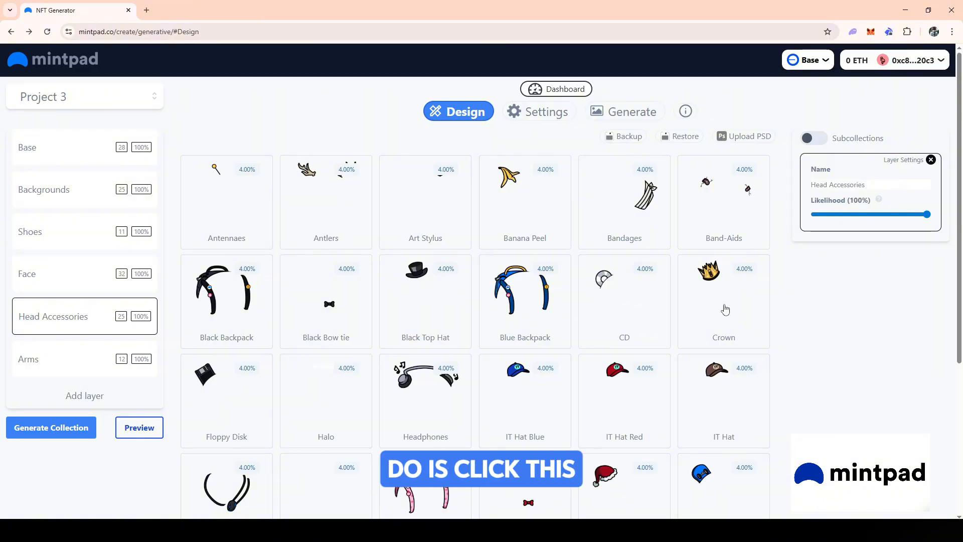
pyautogui.click(723, 308)
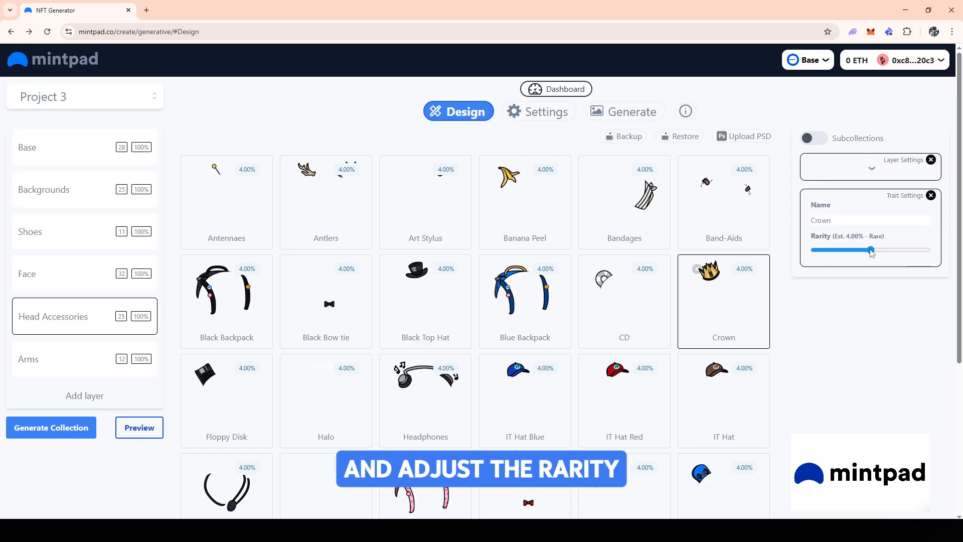
pyautogui.moveTo(870, 254); pyautogui.dragTo(831, 256)
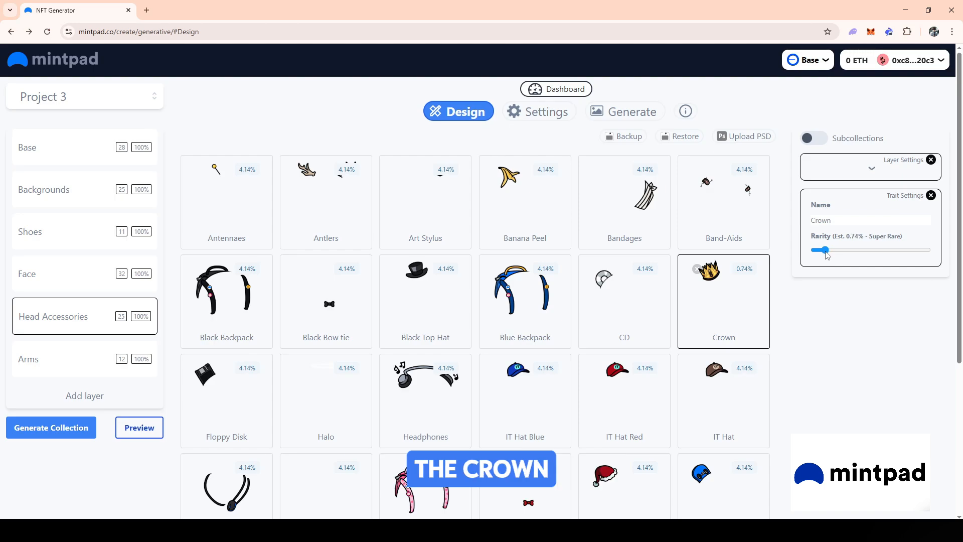
pyautogui.moveTo(828, 253); pyautogui.dragTo(823, 255)
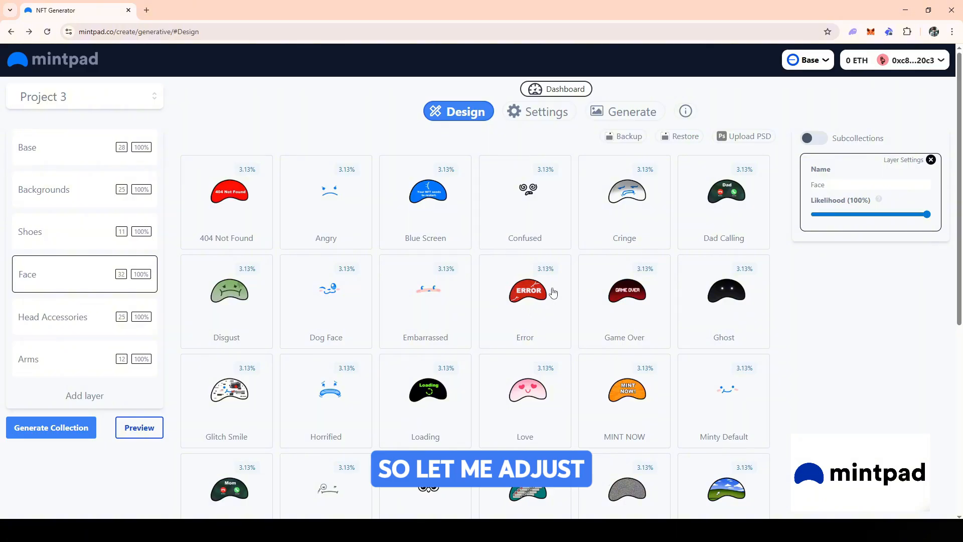
# Lower the rarity of the Cringe face, and set the Corrupted Abomination shoes to Rare, about 1.57%.
pyautogui.click(622, 218)
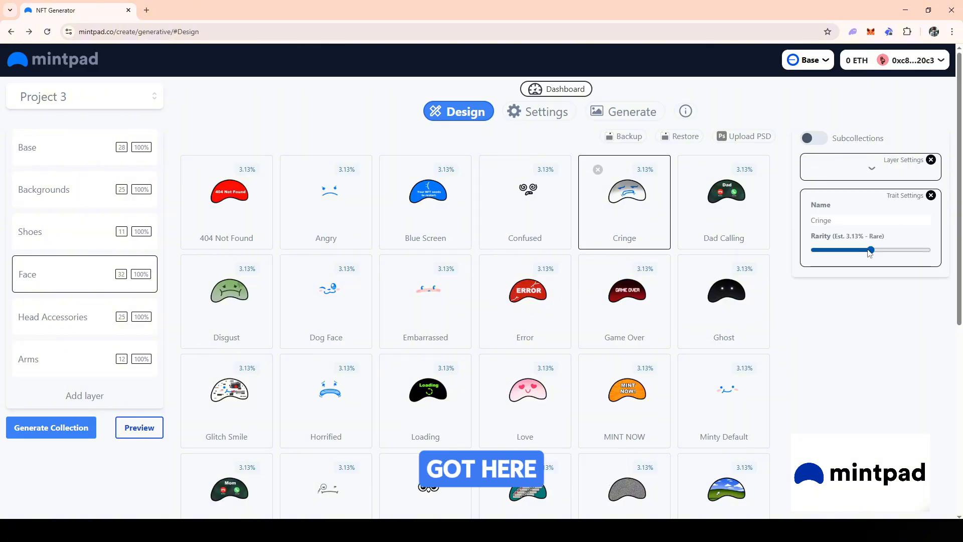
pyautogui.moveTo(870, 251); pyautogui.dragTo(823, 252)
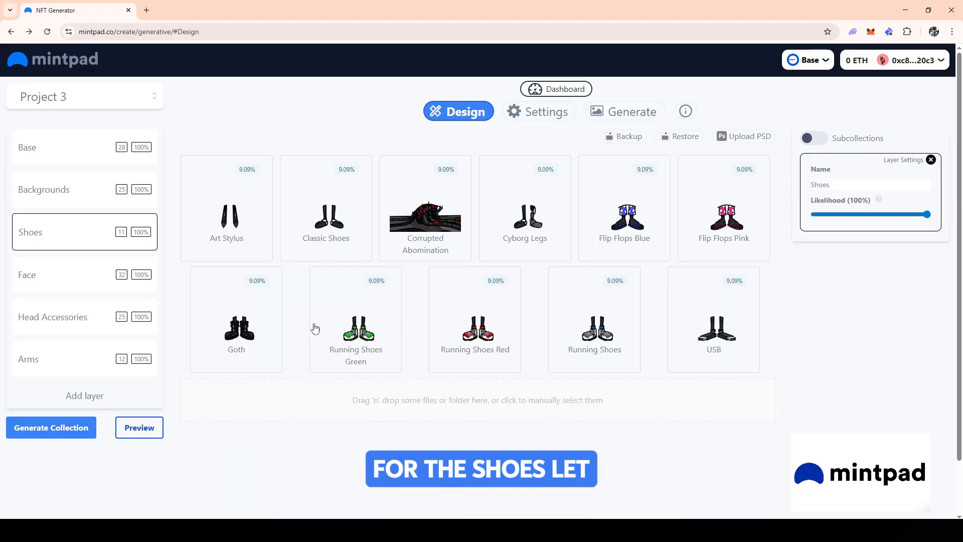
pyautogui.click(421, 229)
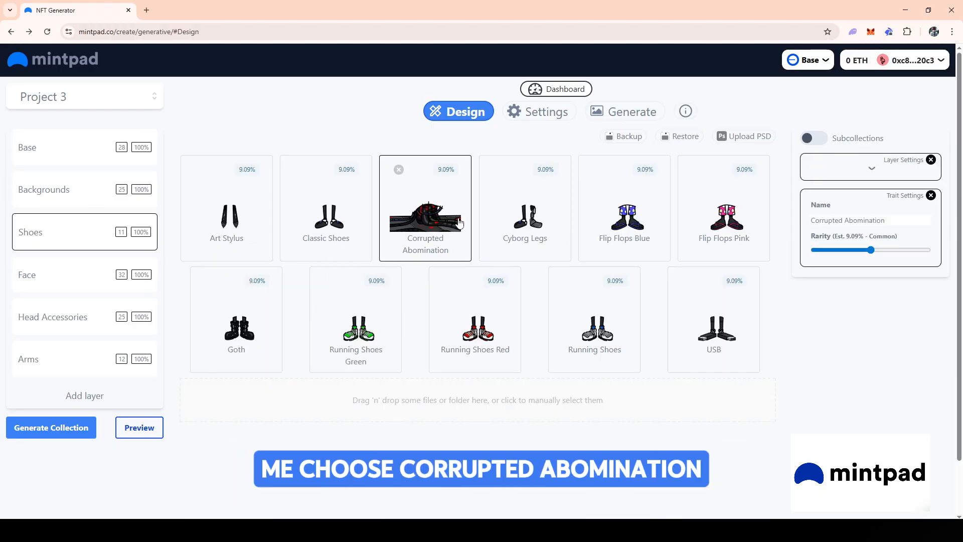
pyautogui.moveTo(871, 250); pyautogui.dragTo(819, 254)
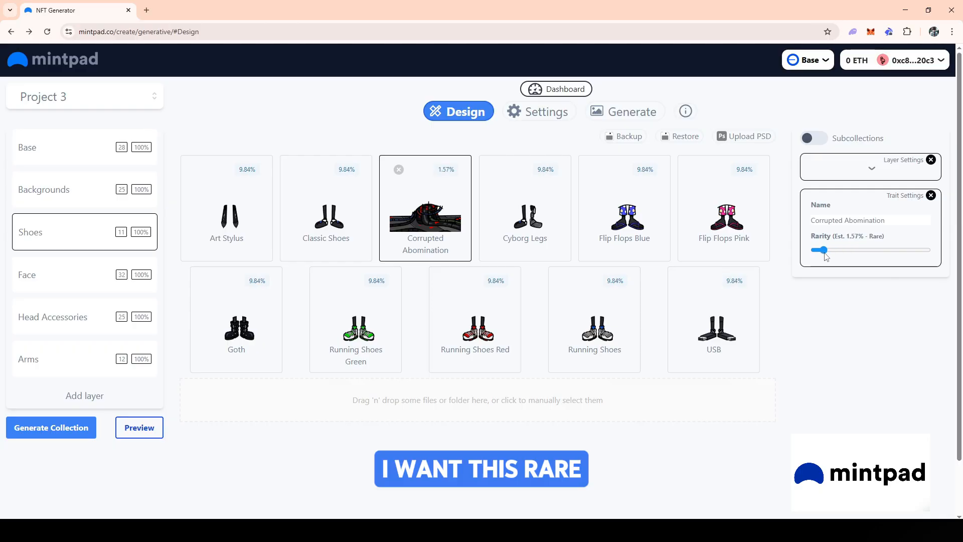
# Lower the rarity of the Matrix trait in the Backgrounds layer.
pyautogui.click(39, 189)
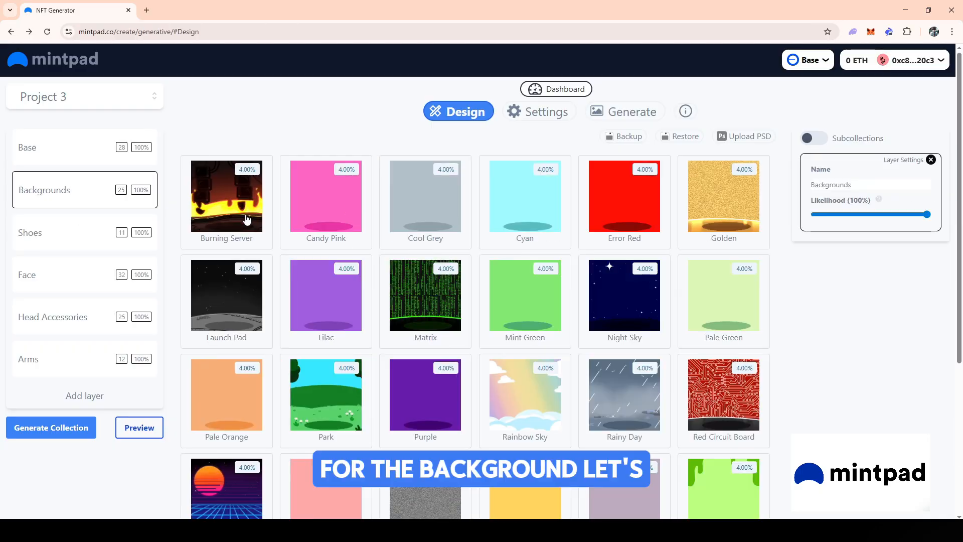
pyautogui.scroll(-3, 402, 328)
pyautogui.scroll(3, 401, 329)
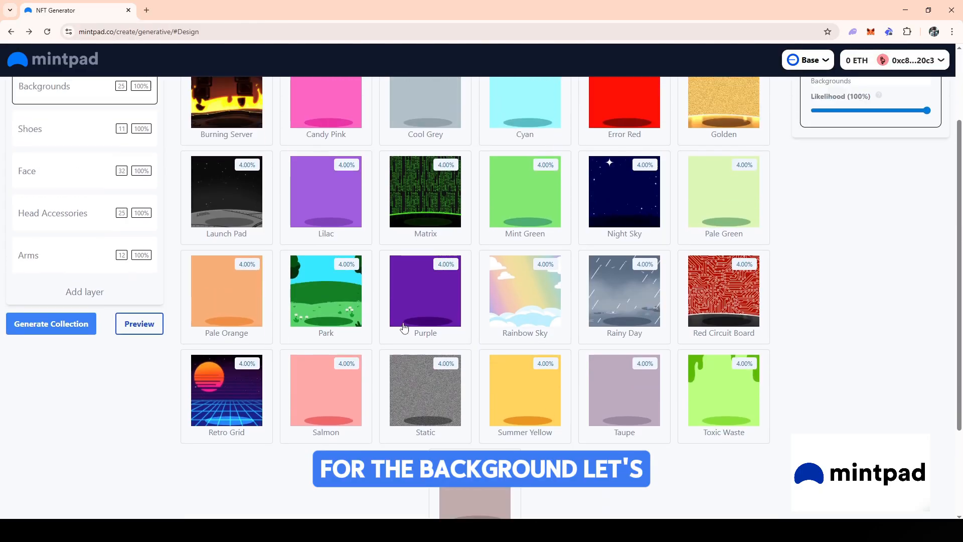
pyautogui.click(432, 265)
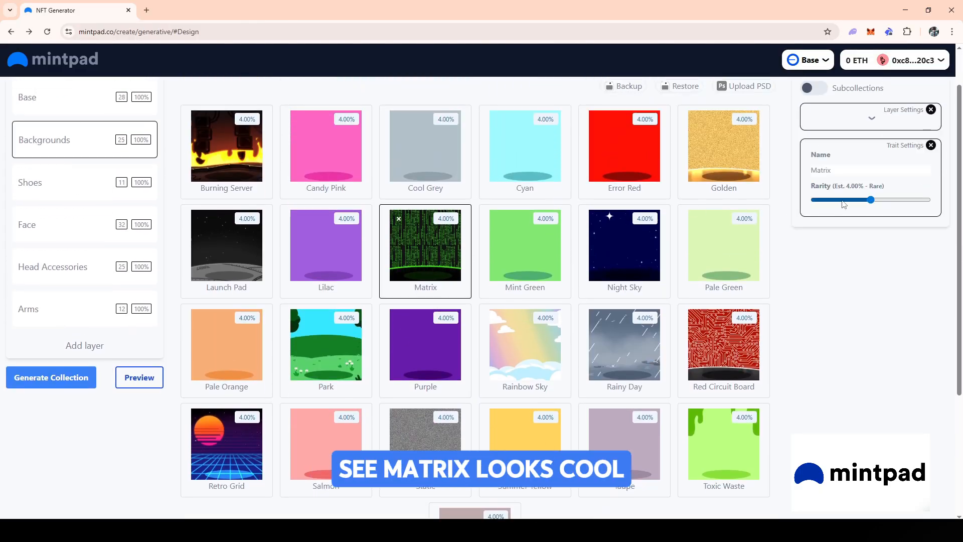
pyautogui.moveTo(871, 200); pyautogui.dragTo(823, 203)
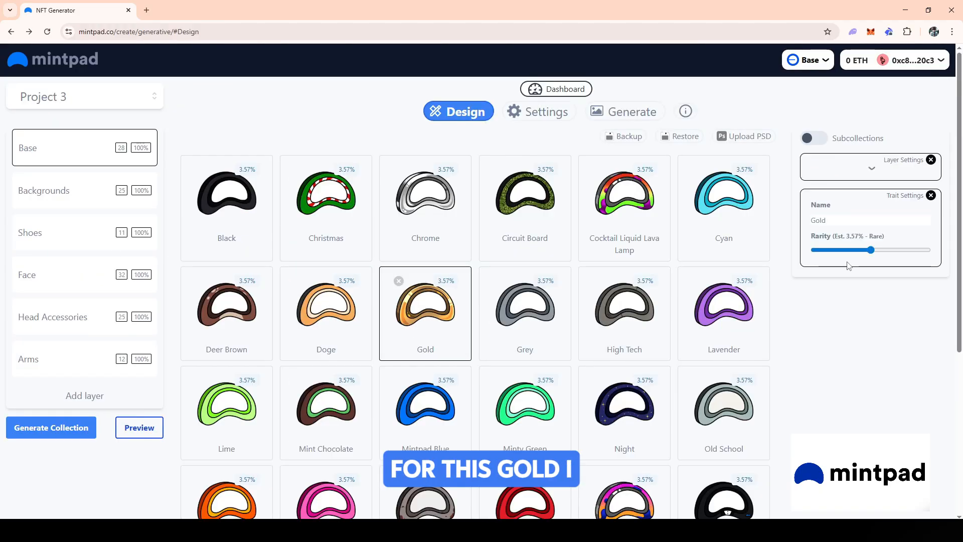
# Lower the rarity of the Gold trait in the Base layer to Super Rare, about 0.30%.
pyautogui.moveTo(870, 251); pyautogui.dragTo(818, 251)
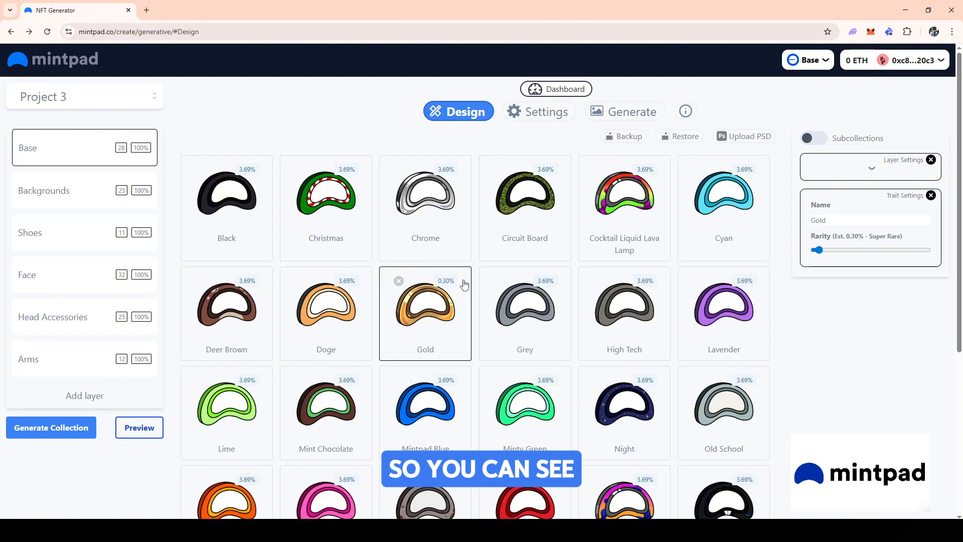
pyautogui.scroll(-2, 529, 303)
pyautogui.scroll(-2, 529, 302)
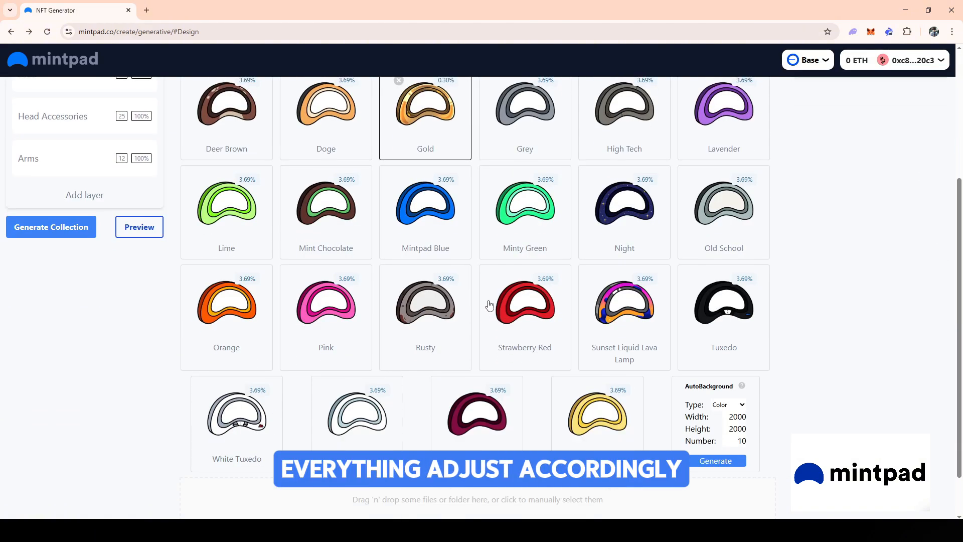
pyautogui.scroll(4, 489, 306)
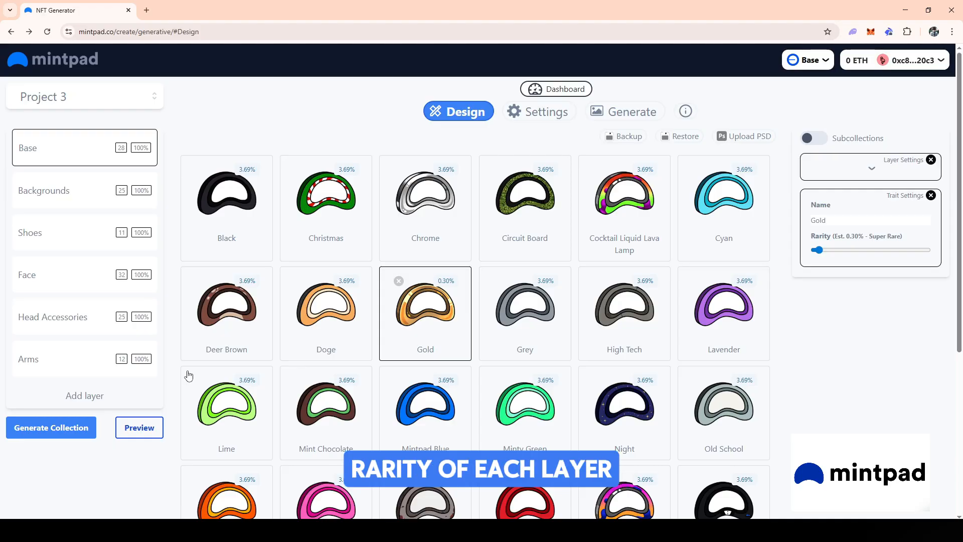
# In the project settings, set both the project name and the project description to "Project Base".
pyautogui.click(540, 115)
pyautogui.scroll(-2, 359, 269)
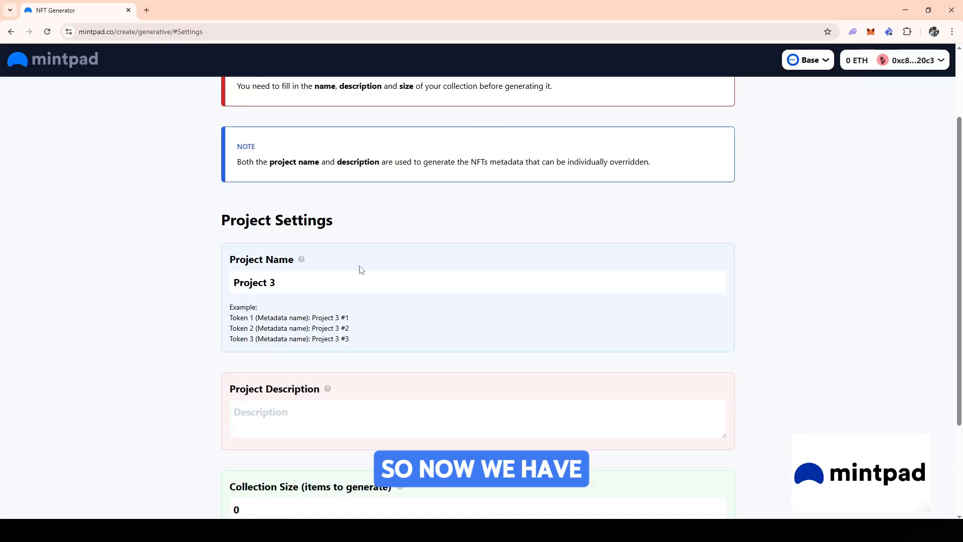
pyautogui.tripleClick(293, 274)
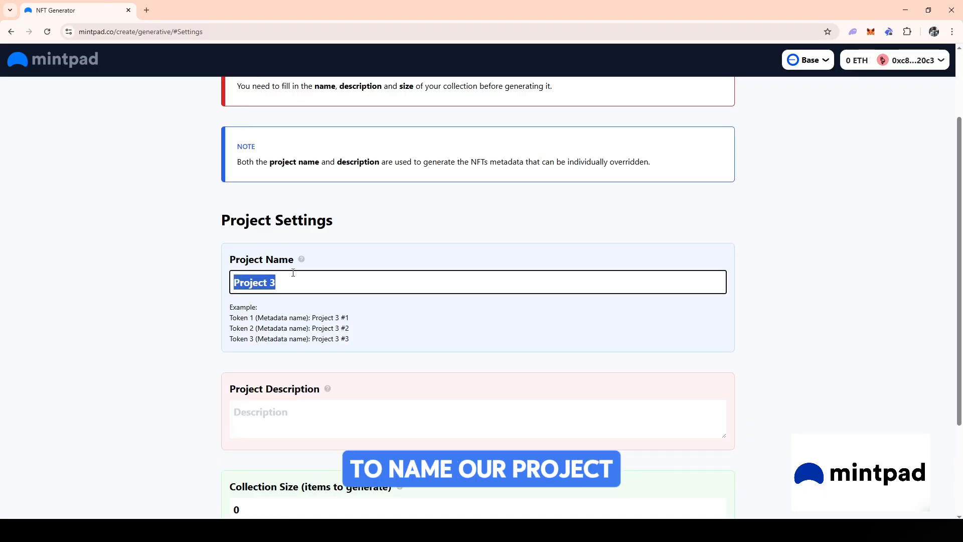
pyautogui.write('Project Base')
pyautogui.click(342, 418)
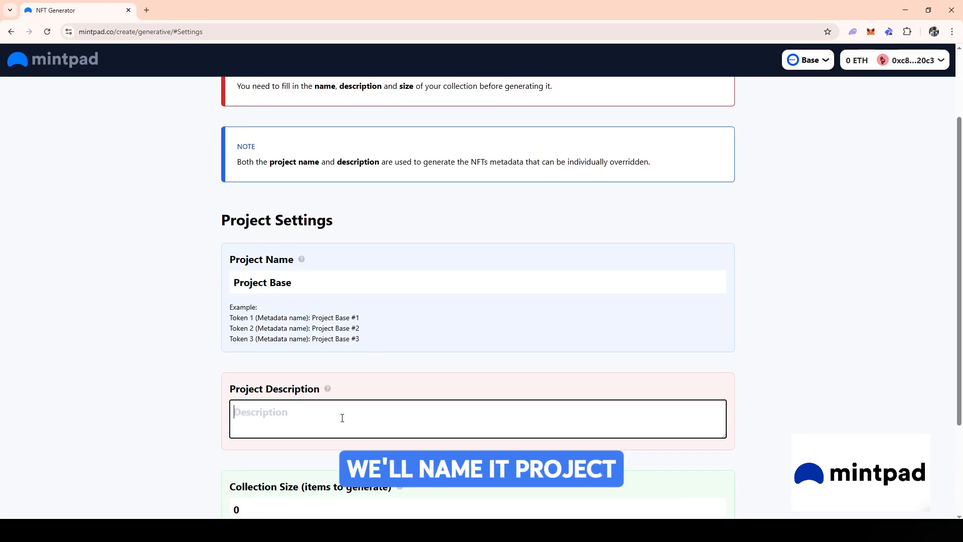
pyautogui.write('Project')
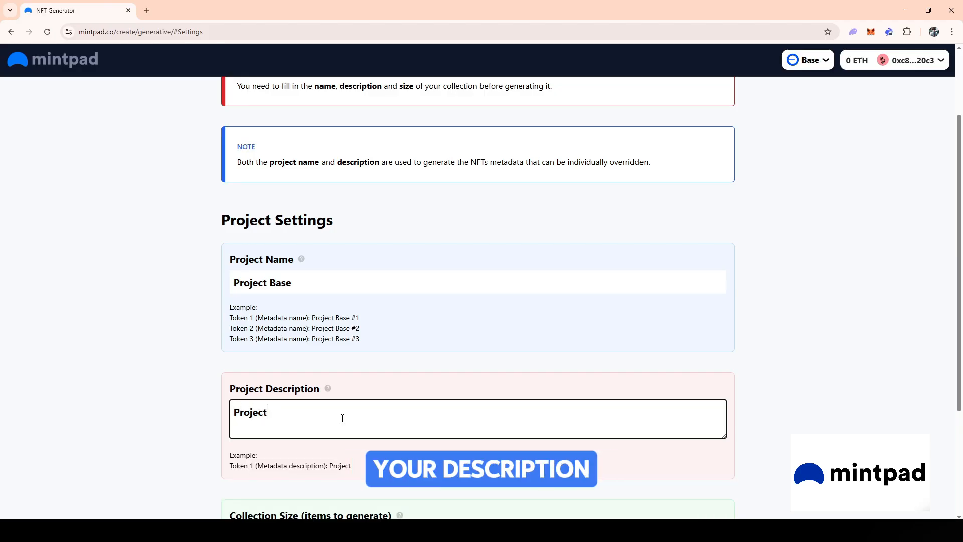
pyautogui.write(' Base')
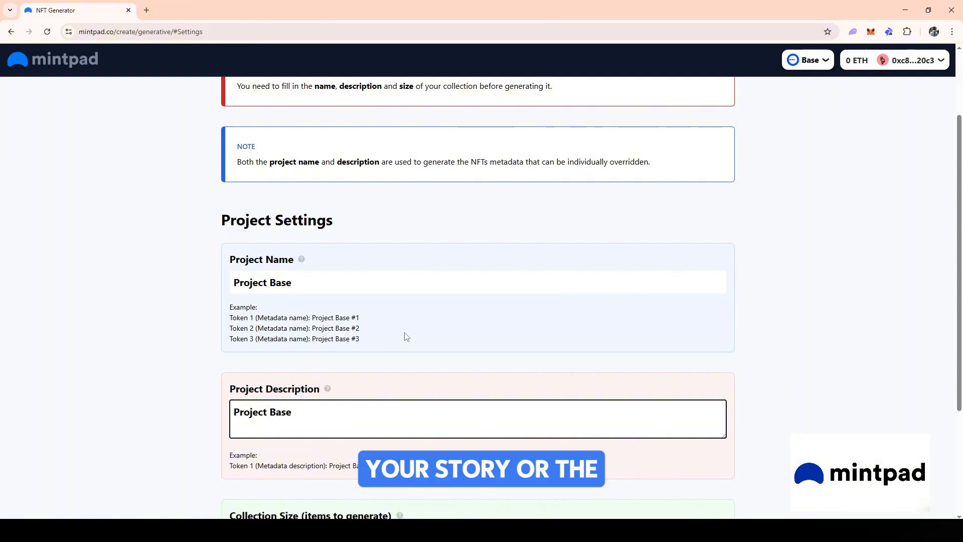
# Set the collection size to 100 items and generate the collection from the design.
pyautogui.scroll(-3, 452, 314)
pyautogui.click(255, 377)
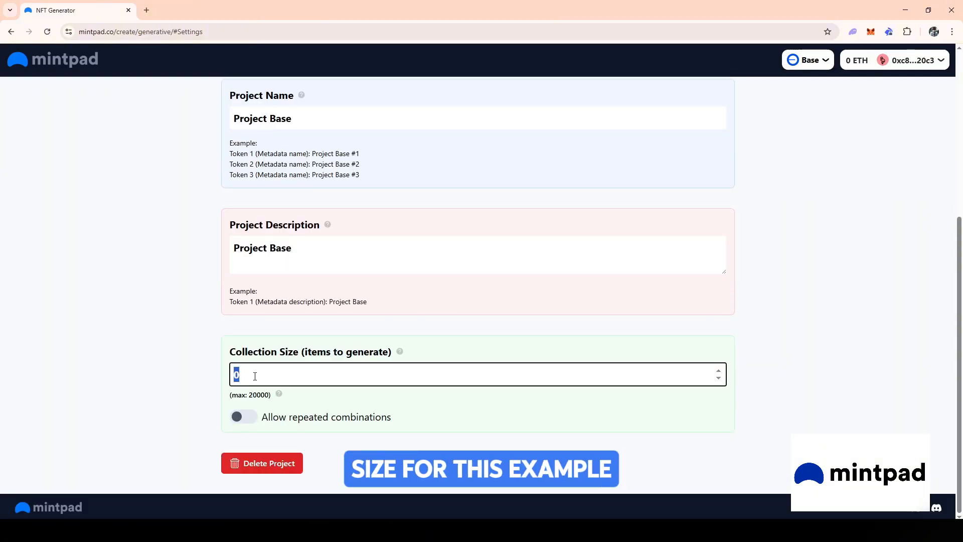
pyautogui.write('100')
pyautogui.scroll(5, 467, 347)
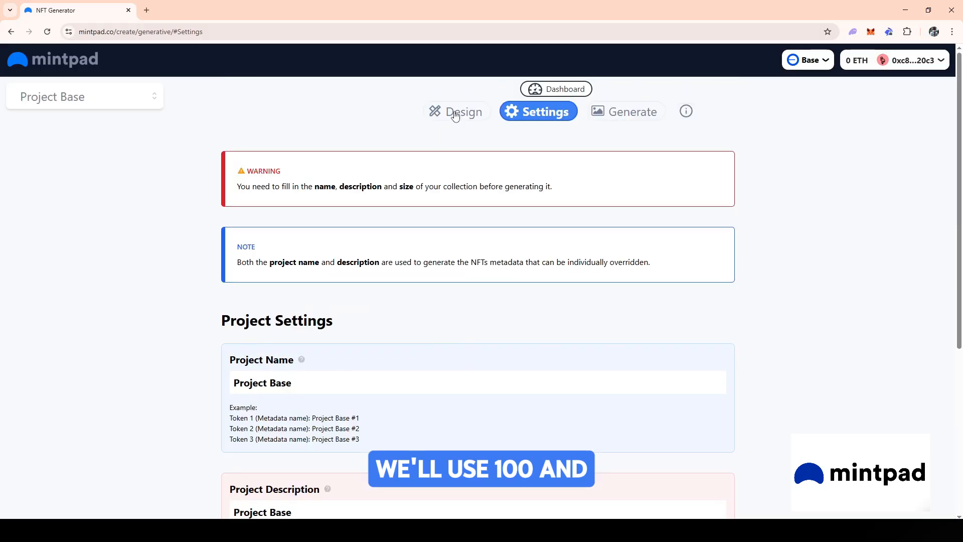
pyautogui.click(455, 116)
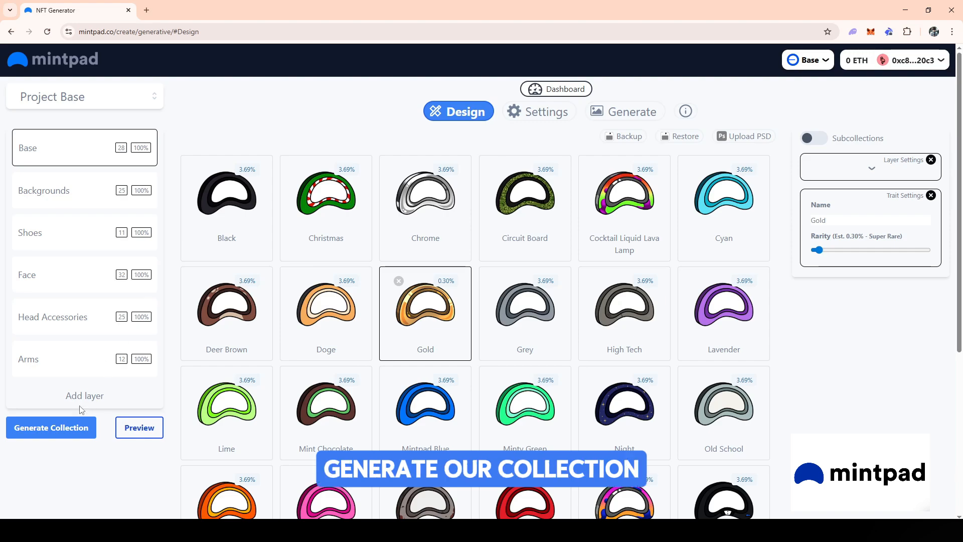
pyautogui.click(59, 435)
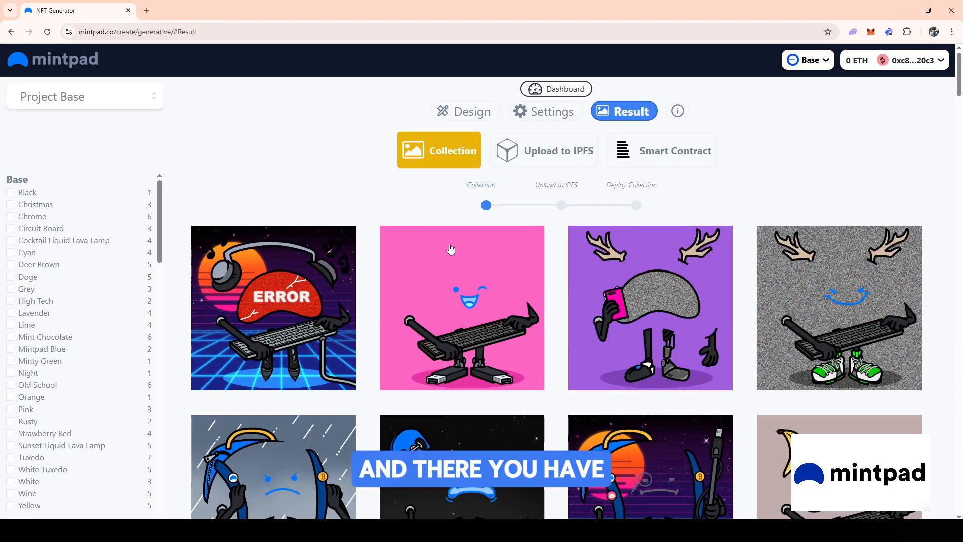
# Look through the generated artwork to check how often individual traits such as the pumpkin arms appear.
pyautogui.scroll(-20, 483, 297)
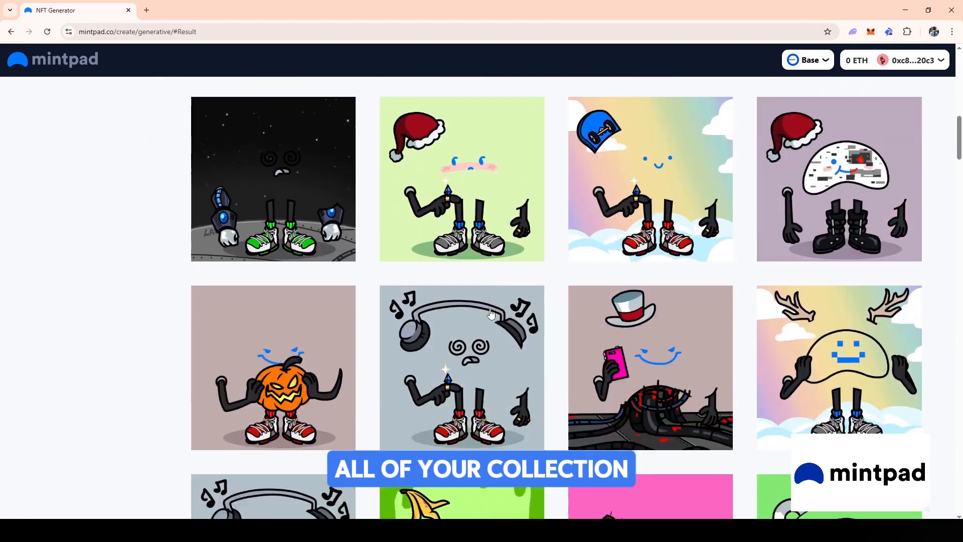
pyautogui.scroll(15, 490, 312)
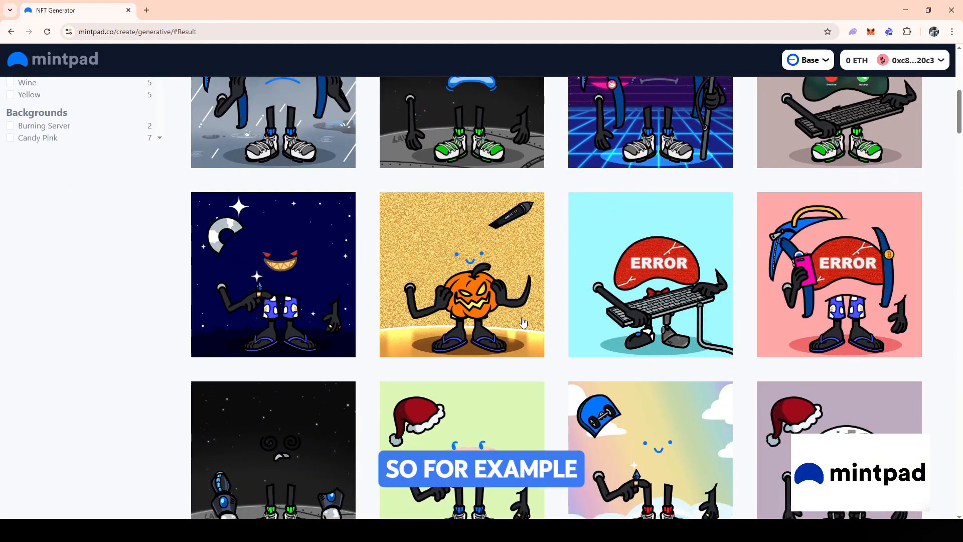
pyautogui.scroll(1, 523, 323)
pyautogui.scroll(-2, 523, 322)
pyautogui.scroll(-4, 524, 322)
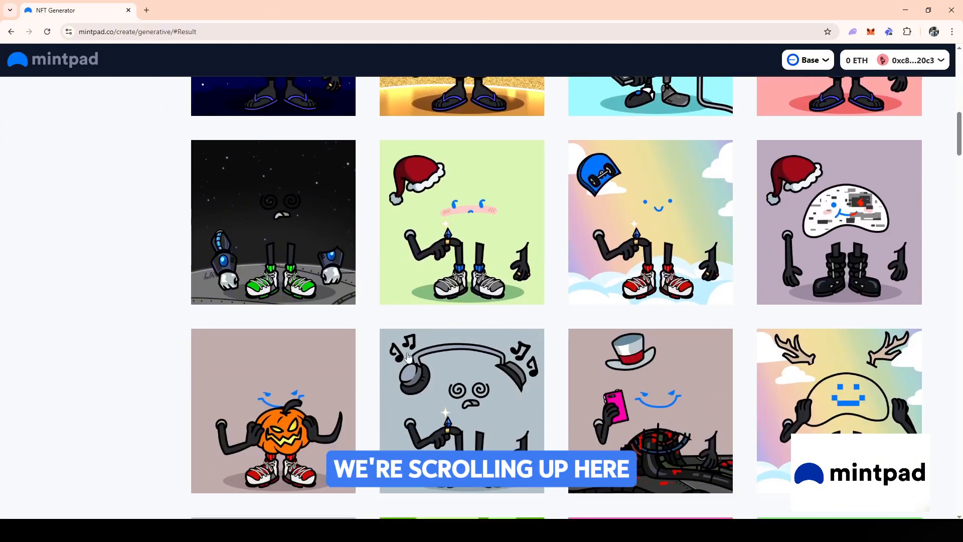
pyautogui.scroll(5, 462, 211)
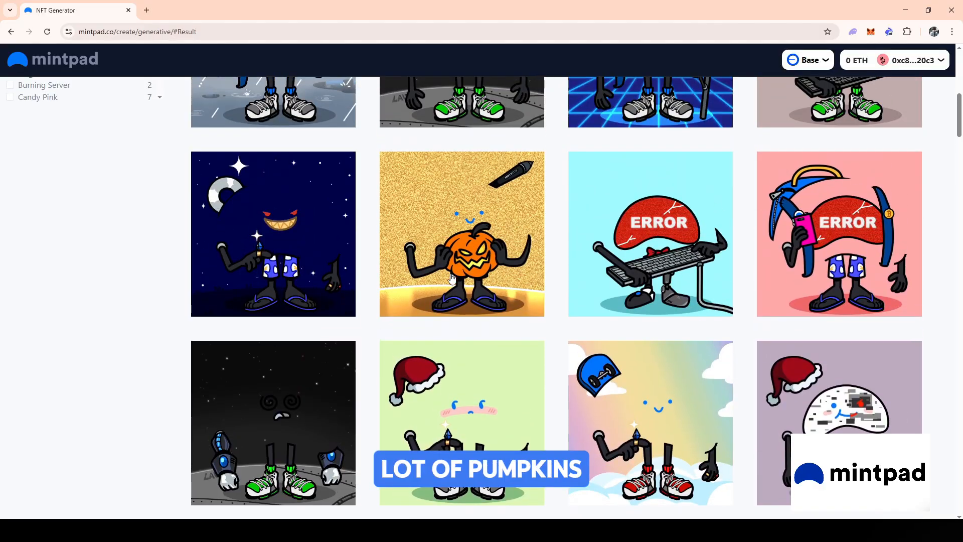
pyautogui.scroll(-6, 311, 373)
pyautogui.scroll(15, 462, 286)
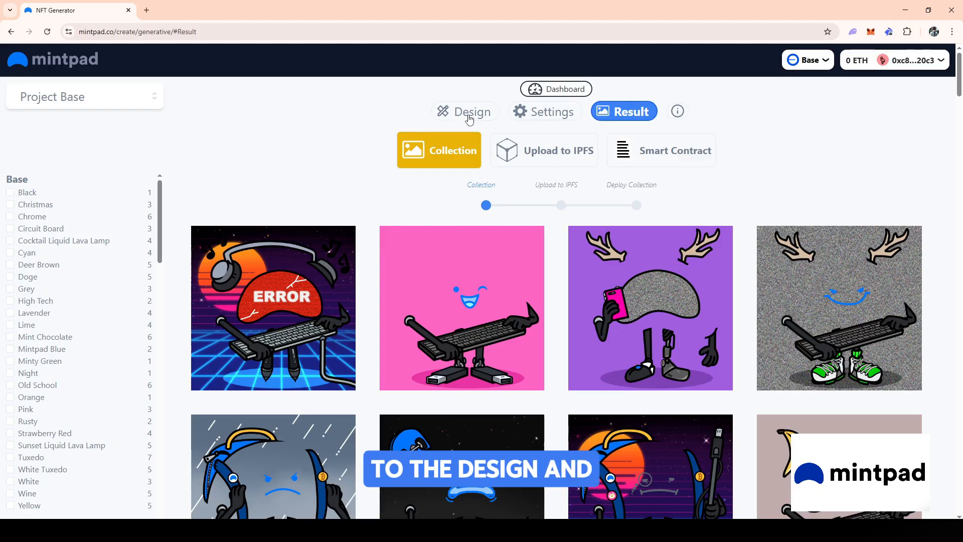
# Lower the rarity of the Pumpkin trait in the Arms layer to Rare, about 2.48%, and regenerate the collection.
pyautogui.click(470, 114)
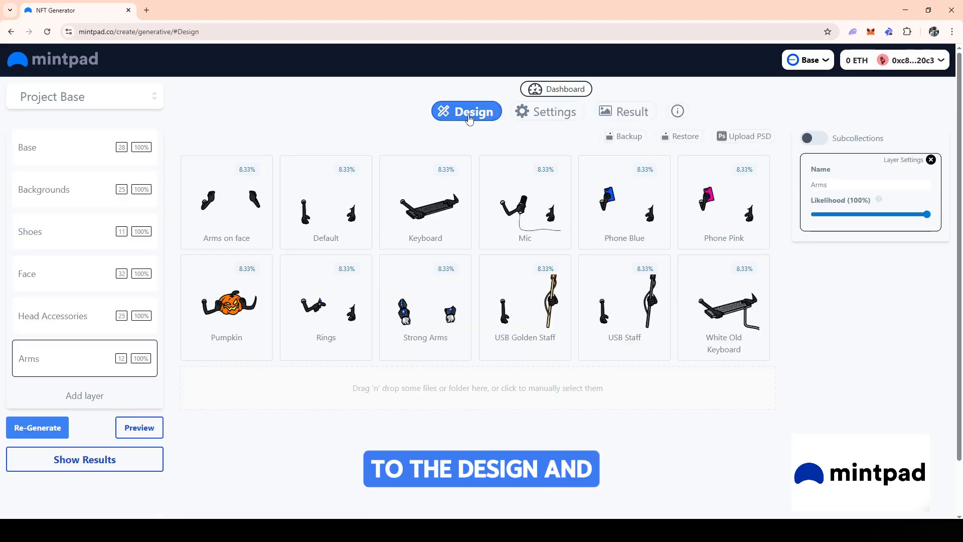
pyautogui.click(237, 320)
pyautogui.moveTo(872, 250); pyautogui.dragTo(831, 251)
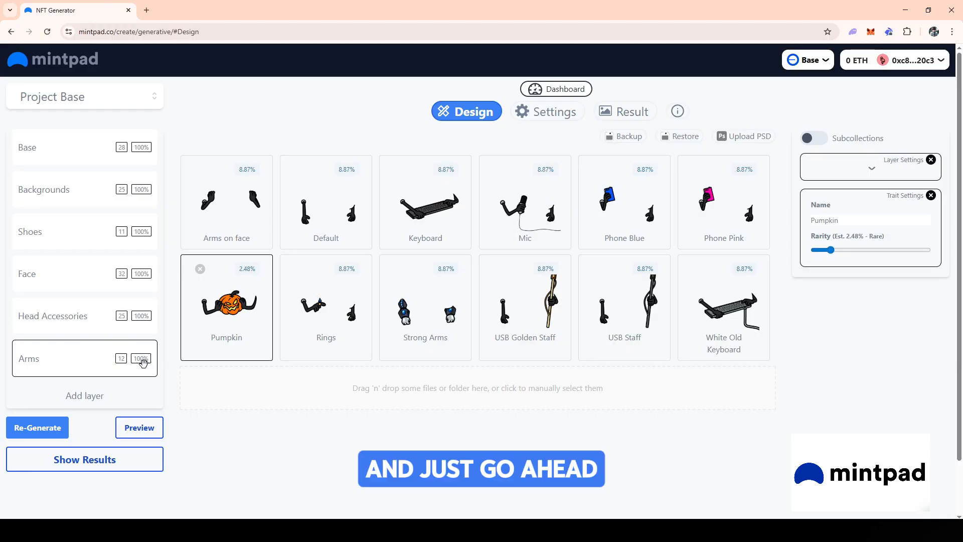
pyautogui.click(49, 433)
pyautogui.click(527, 105)
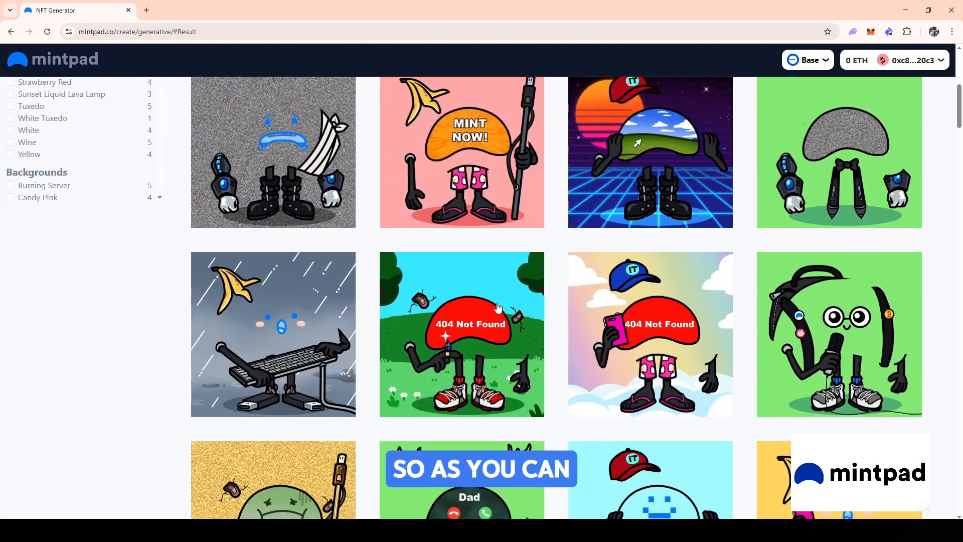
# Review the regenerated artwork, compare it with the earlier Collection#1, and switch back to Collection#2.
pyautogui.scroll(-8, 499, 308)
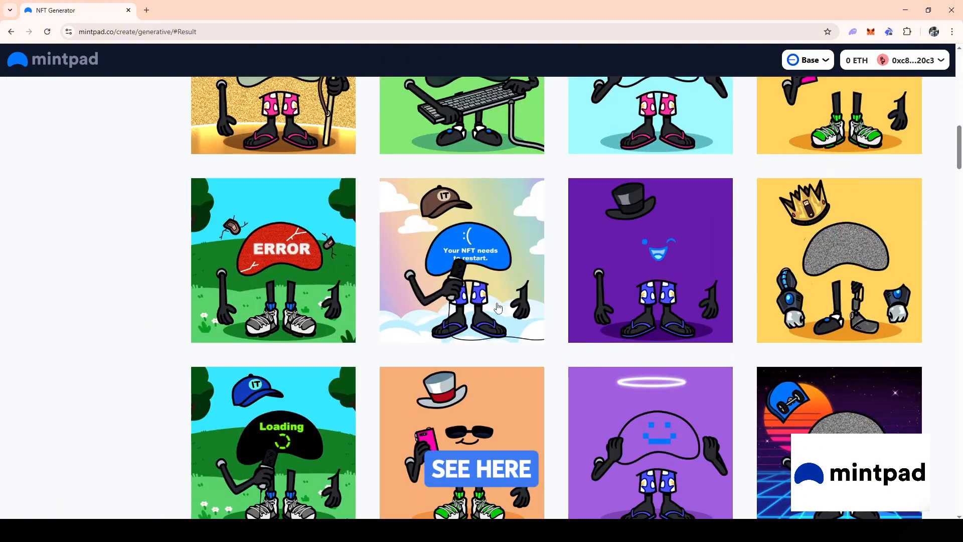
pyautogui.scroll(10, 498, 308)
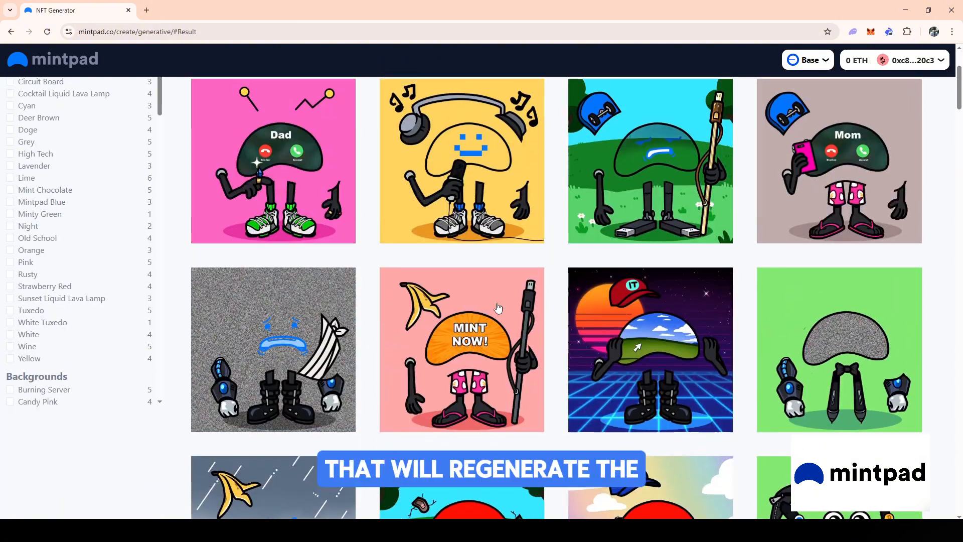
pyautogui.scroll(-6, 304, 278)
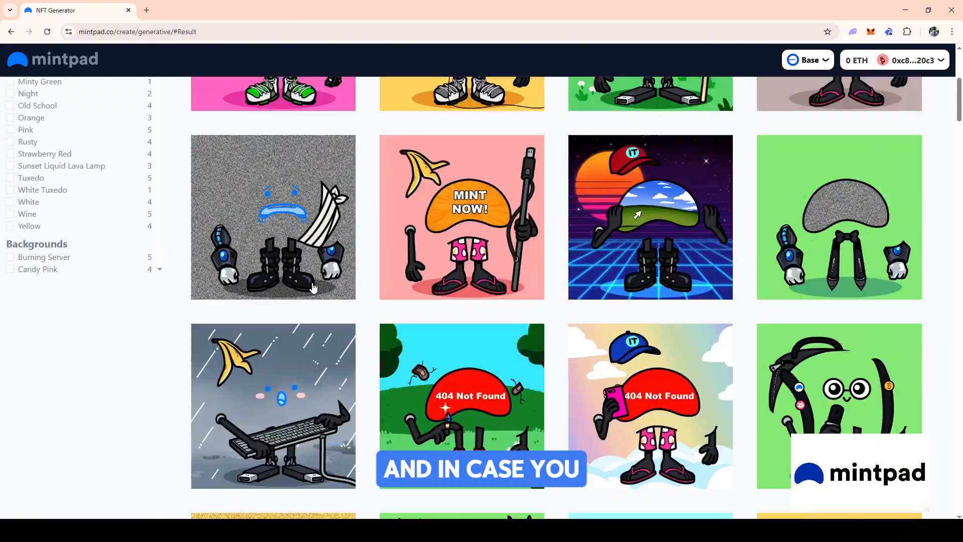
pyautogui.scroll(6, 304, 277)
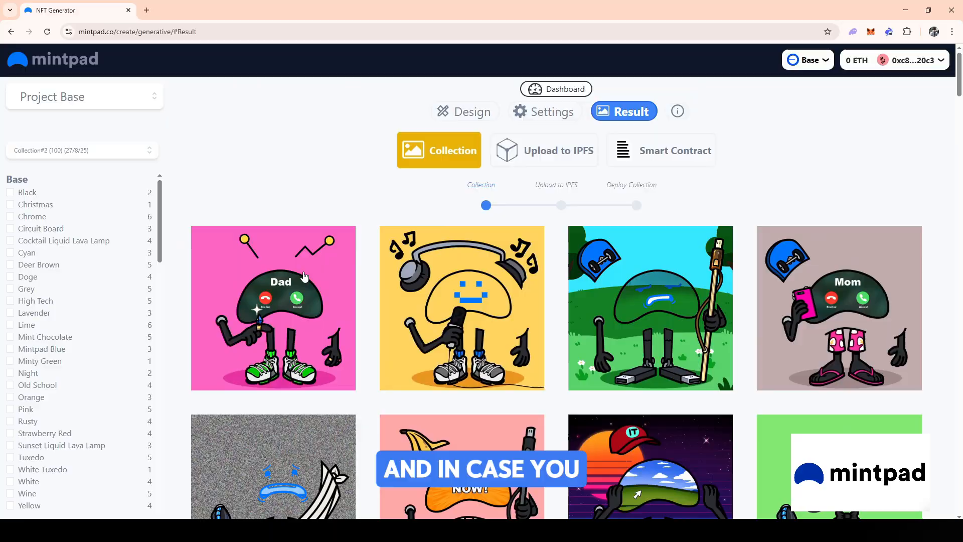
pyautogui.click(96, 150)
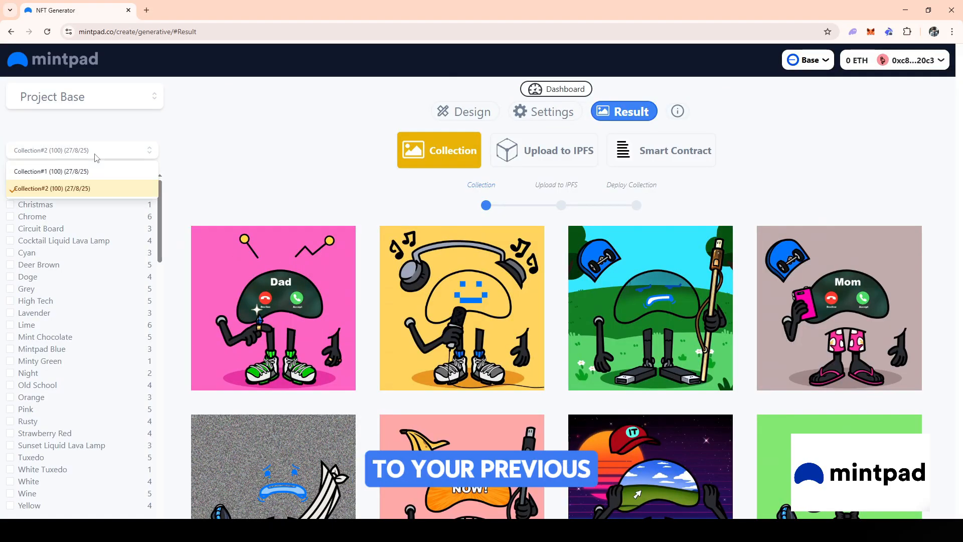
pyautogui.click(49, 172)
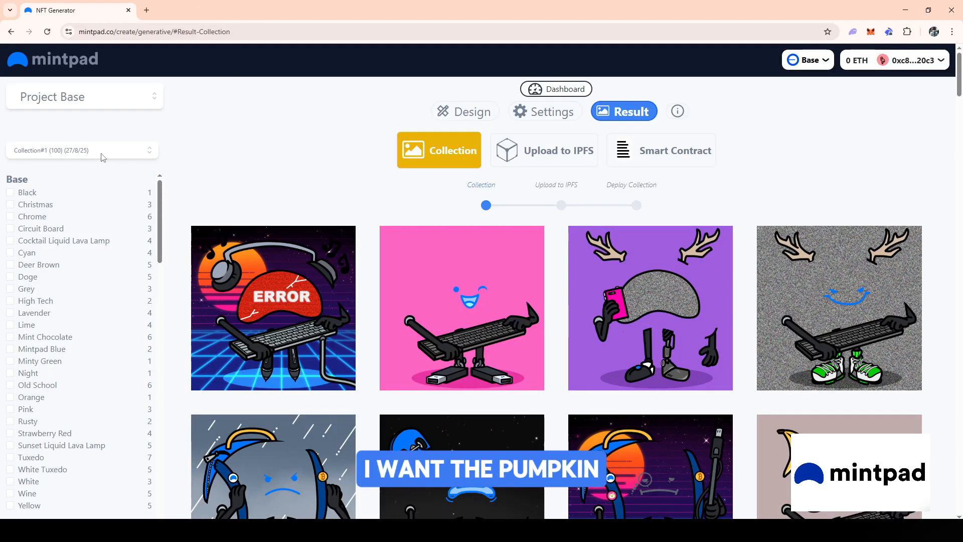
pyautogui.scroll(-5, 438, 340)
pyautogui.scroll(5, 351, 312)
pyautogui.click(80, 150)
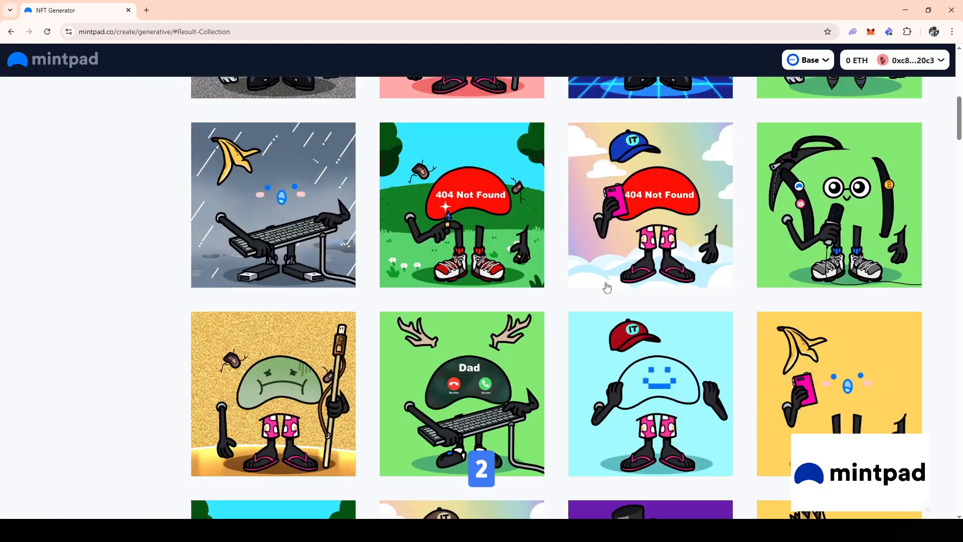
# Check the artwork of Collection#2 and open the collection's smart contract stage.
pyautogui.scroll(-20, 608, 287)
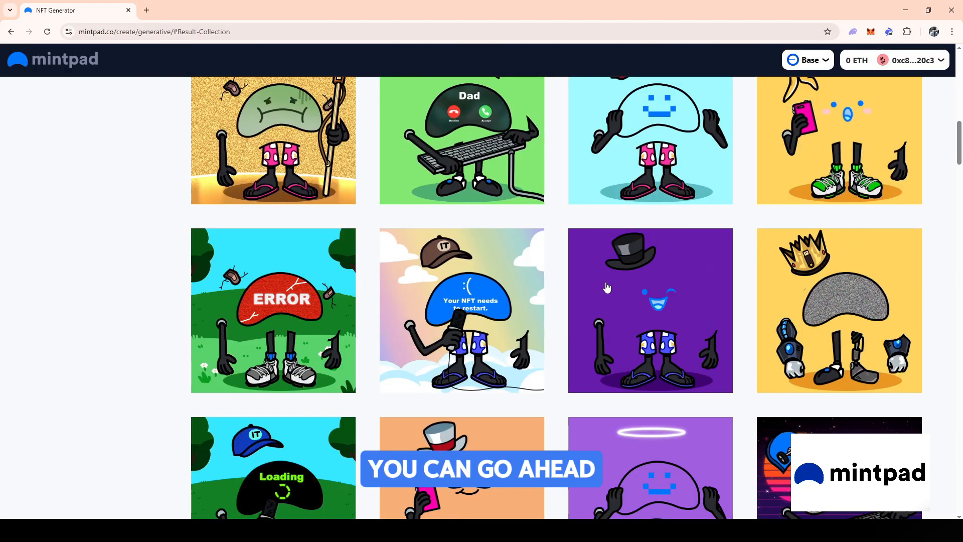
pyautogui.scroll(-10, 607, 287)
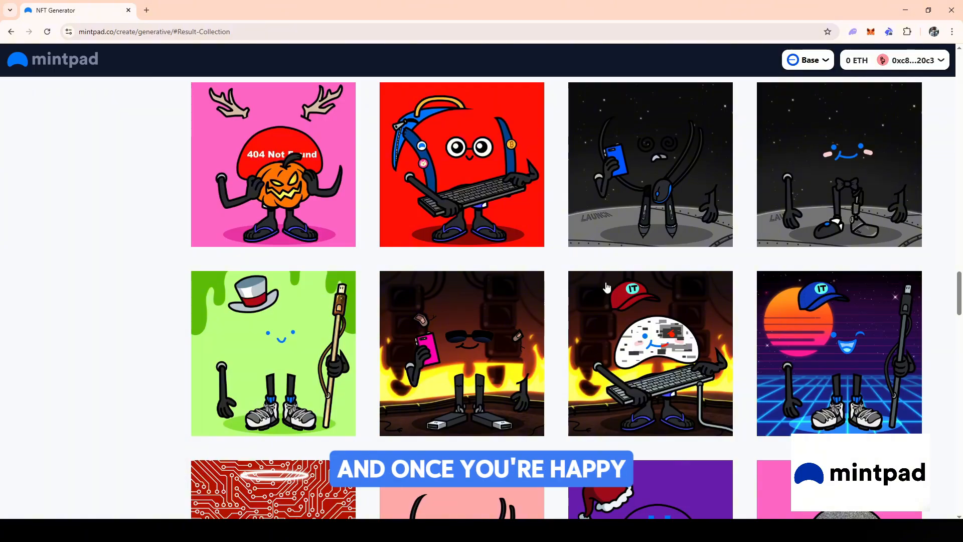
pyautogui.scroll(10, 610, 286)
pyautogui.scroll(20, 612, 284)
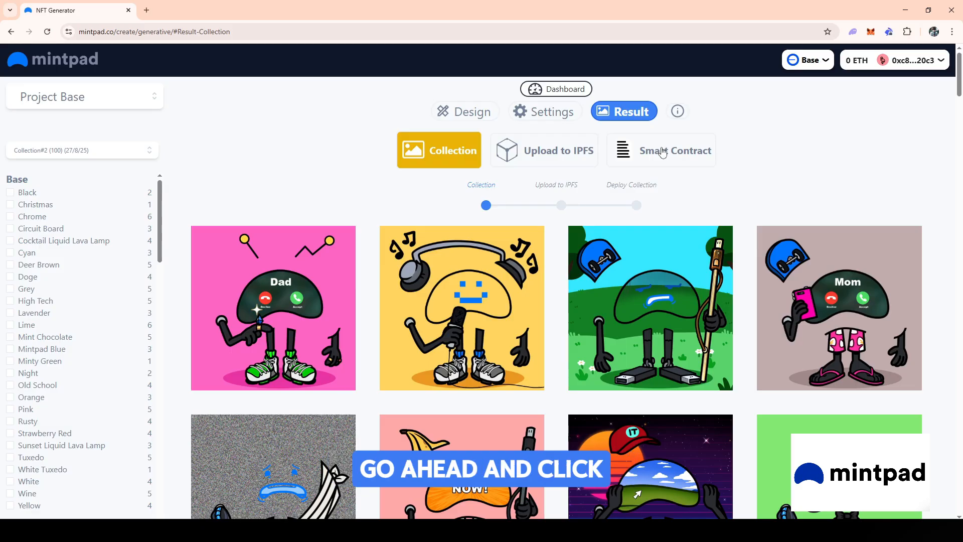
pyautogui.click(663, 153)
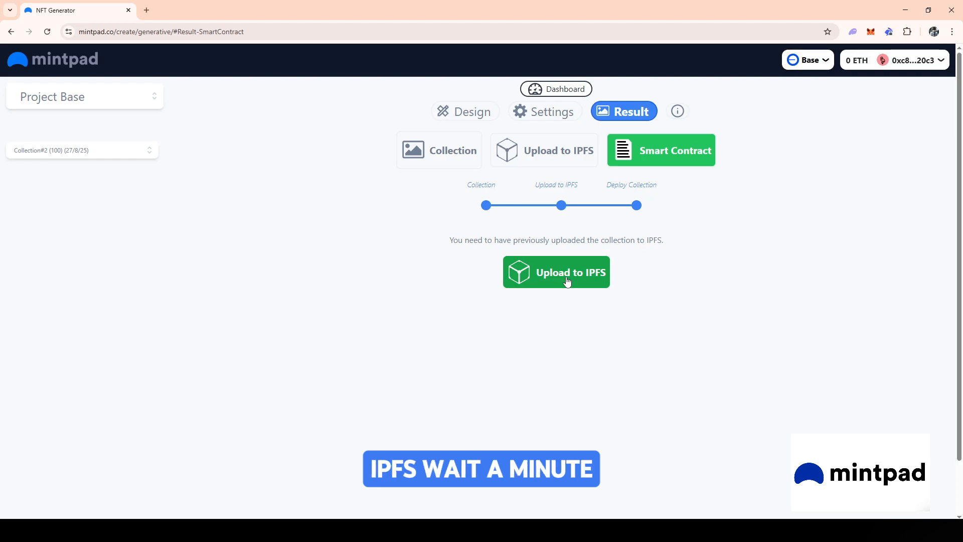
# Upload Collection#2 to IPFS with its generated logo and banner.
pyautogui.click(567, 281)
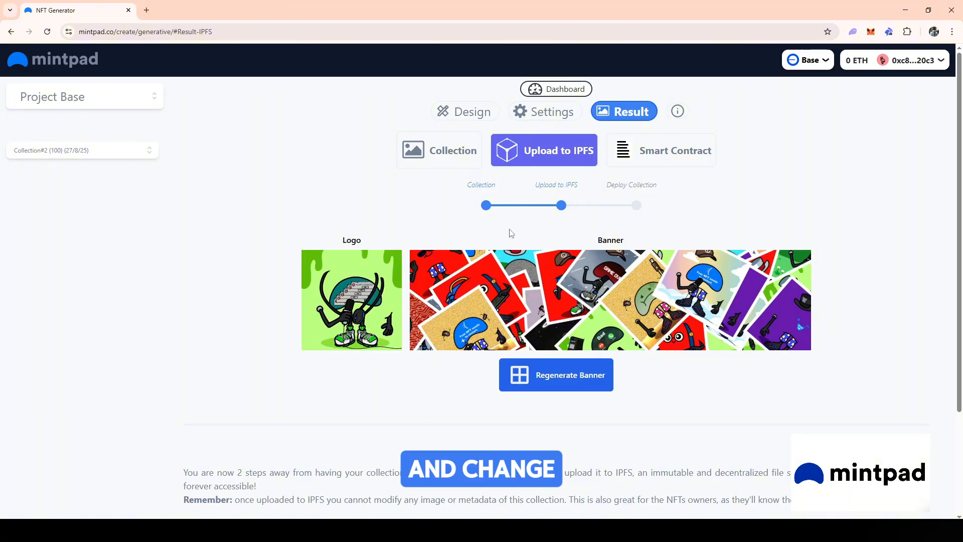
pyautogui.scroll(-3, 612, 289)
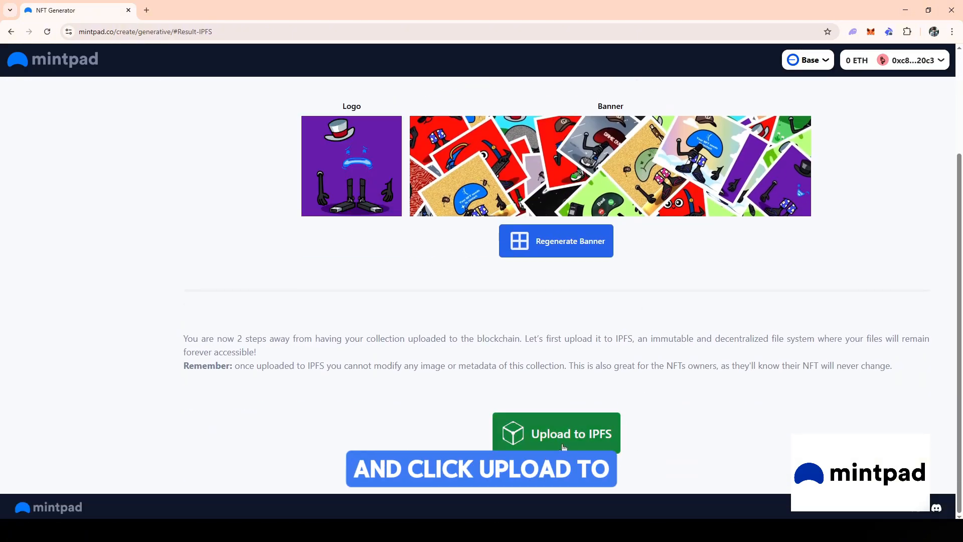
pyautogui.click(563, 445)
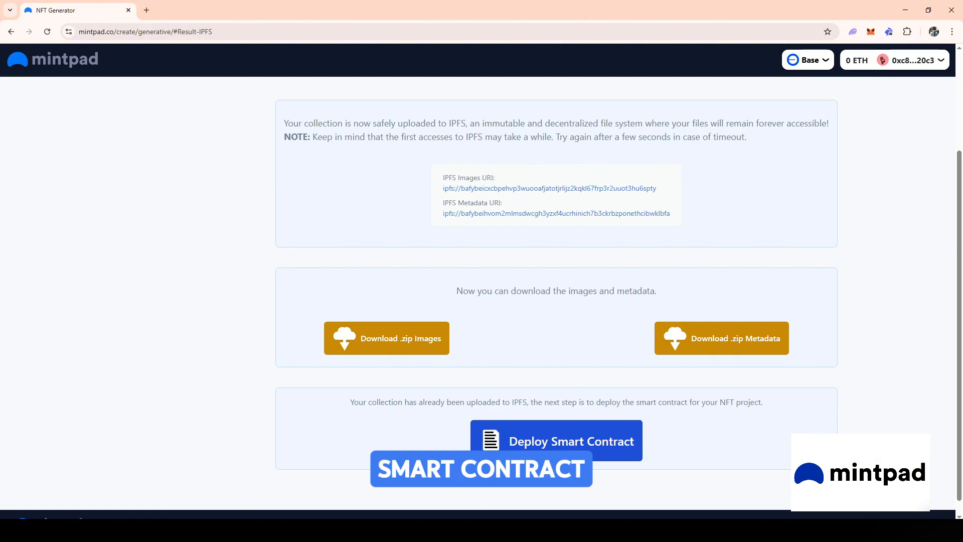
# Deploy the Project Base smart contract to Base with sequential minting and 0.0001 ETH creator rewards, and approve the transaction in the wallet.
pyautogui.click(556, 440)
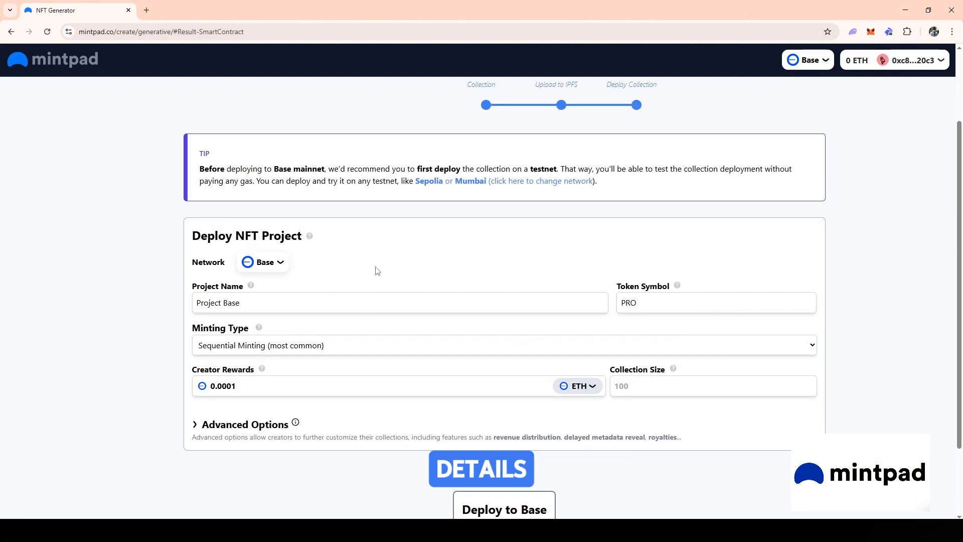
pyautogui.scroll(-2, 439, 291)
pyautogui.click(490, 285)
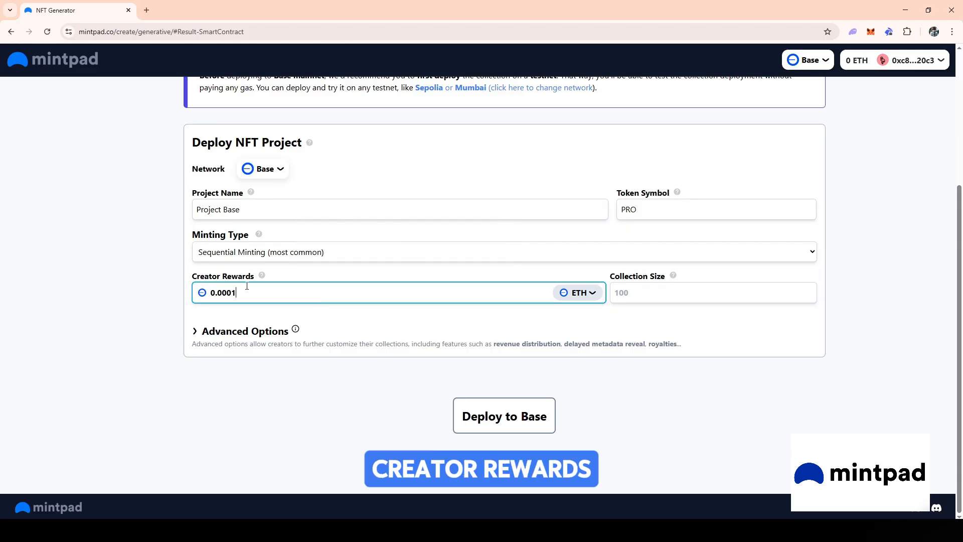
pyautogui.click(582, 373)
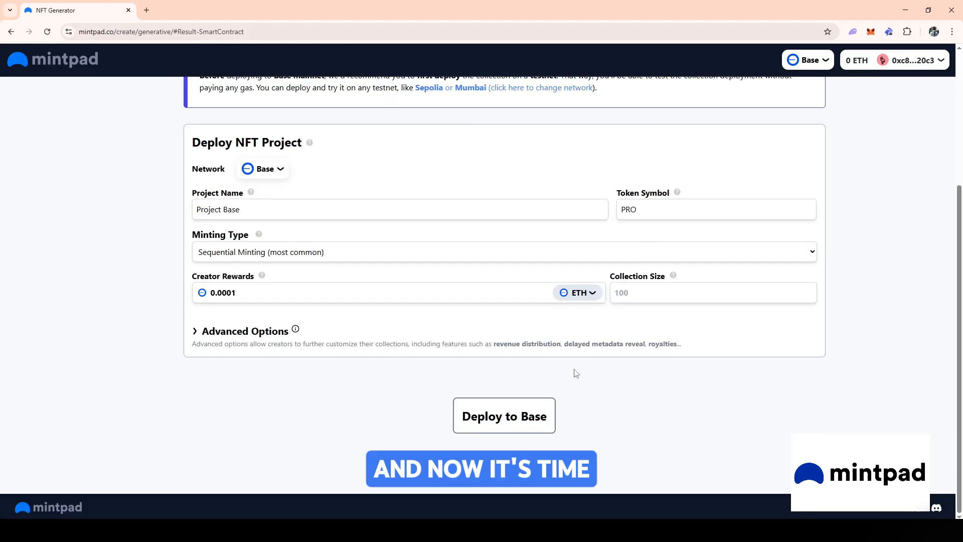
pyautogui.click(522, 403)
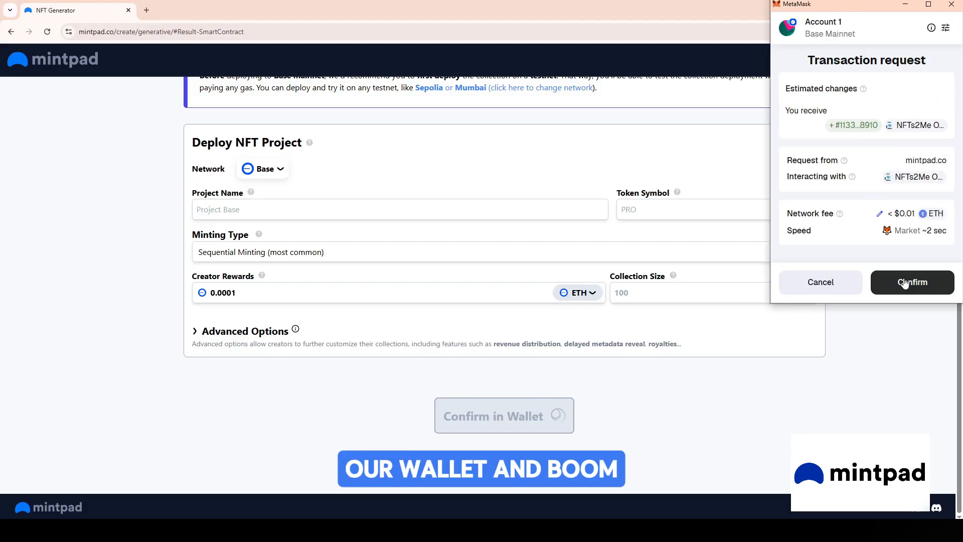
pyautogui.click(905, 282)
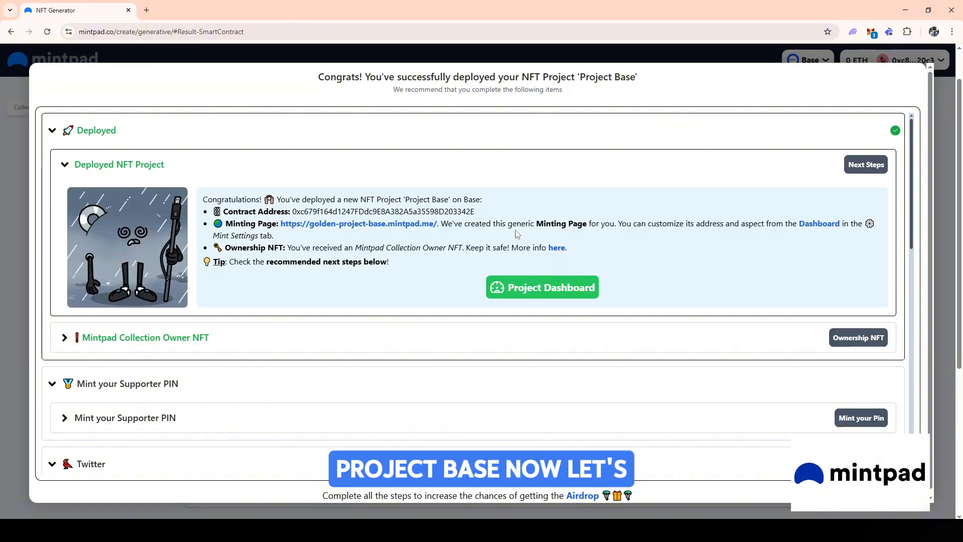
# Open the deployed project's dashboard, visit its public minting page and look through the listed NFTs.
pyautogui.click(561, 288)
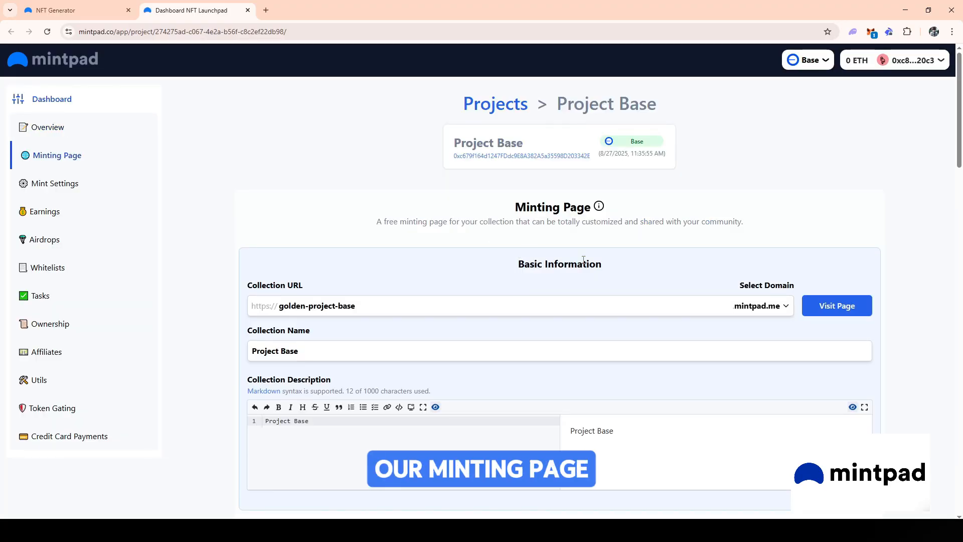
pyautogui.click(835, 312)
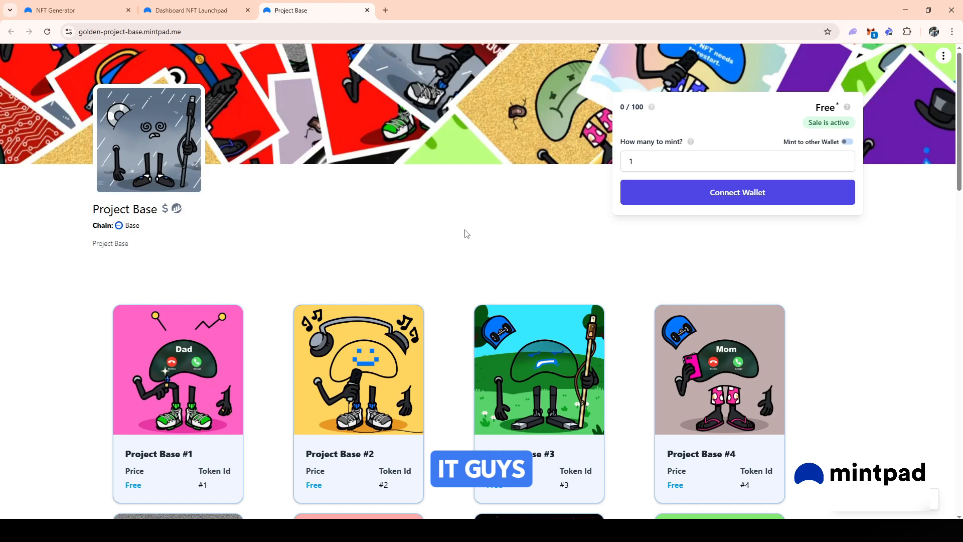
pyautogui.scroll(-3, 465, 233)
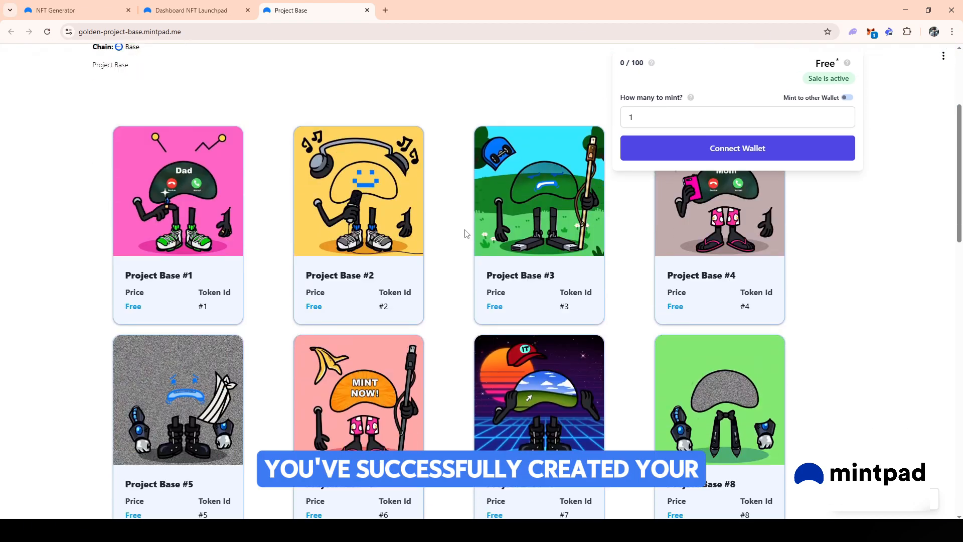
pyautogui.scroll(-1, 465, 234)
pyautogui.scroll(-5, 465, 233)
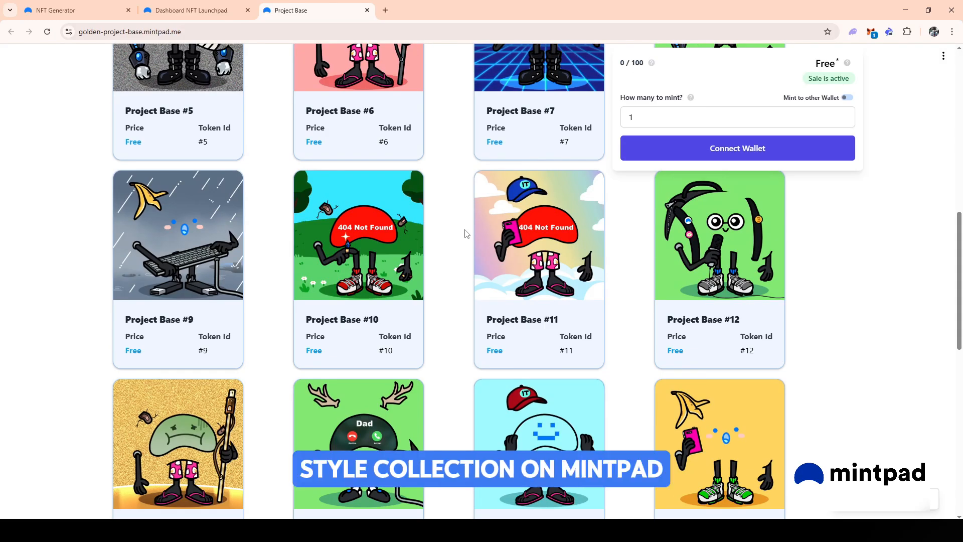
pyautogui.scroll(-3, 466, 233)
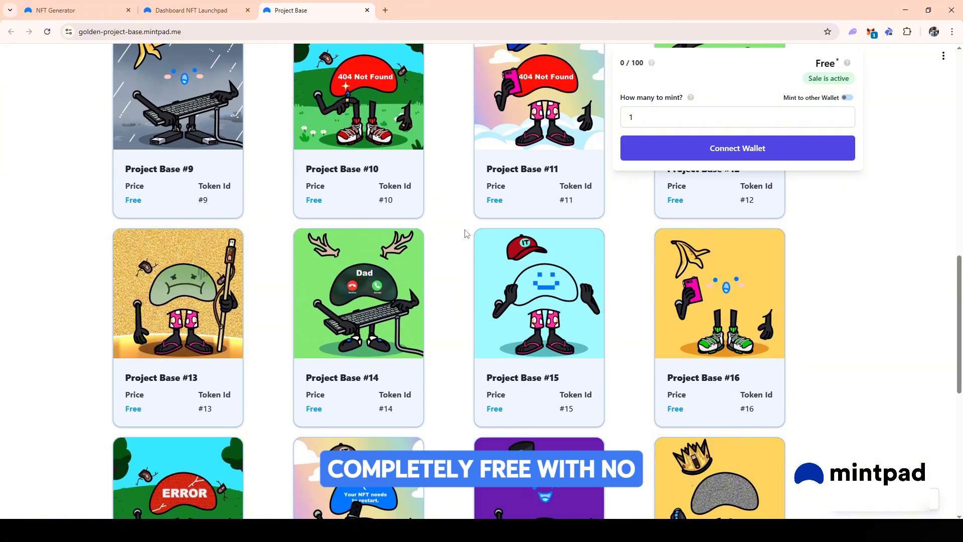